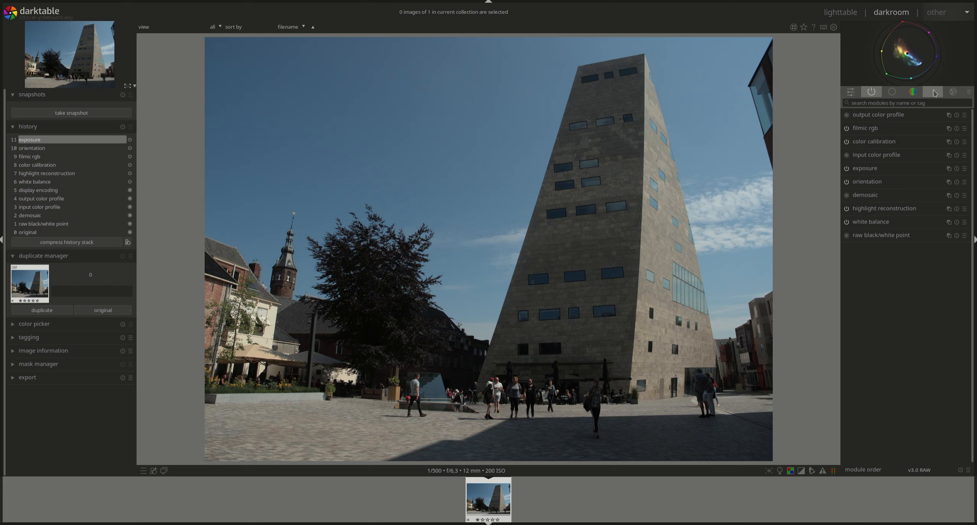
- Look through the effects, correction and active module groups, and search the modules for lens
left_click(954, 92)
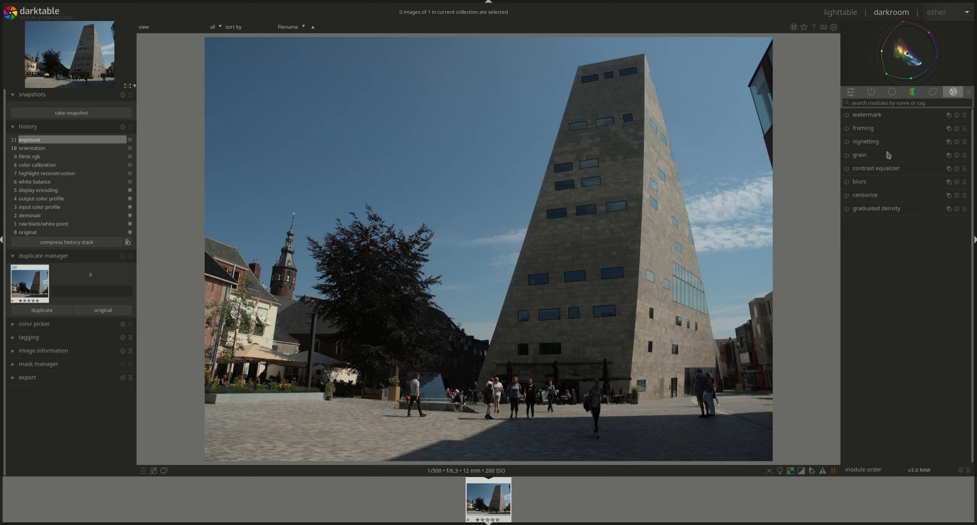
left_click(933, 92)
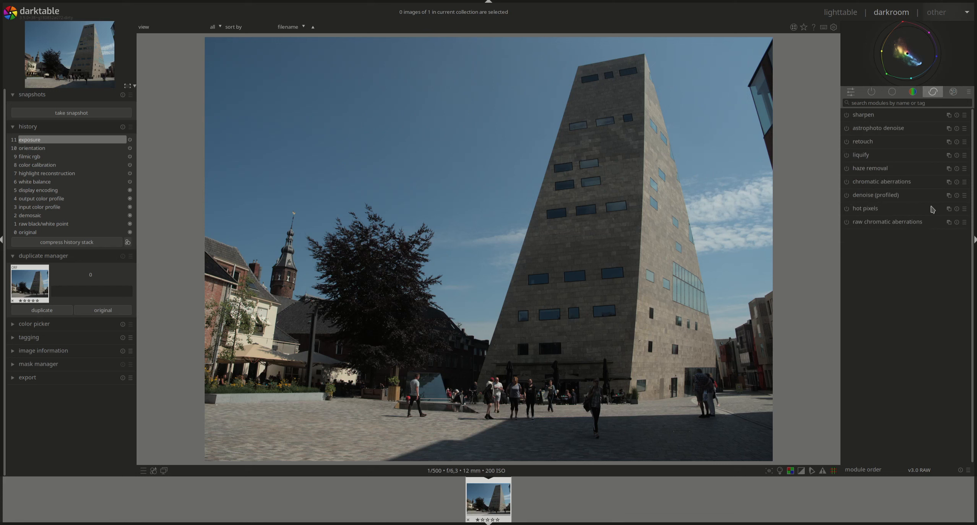
left_click(898, 104)
type("lens")
left_click(934, 92)
mouse_move(879, 34)
left_click(876, 94)
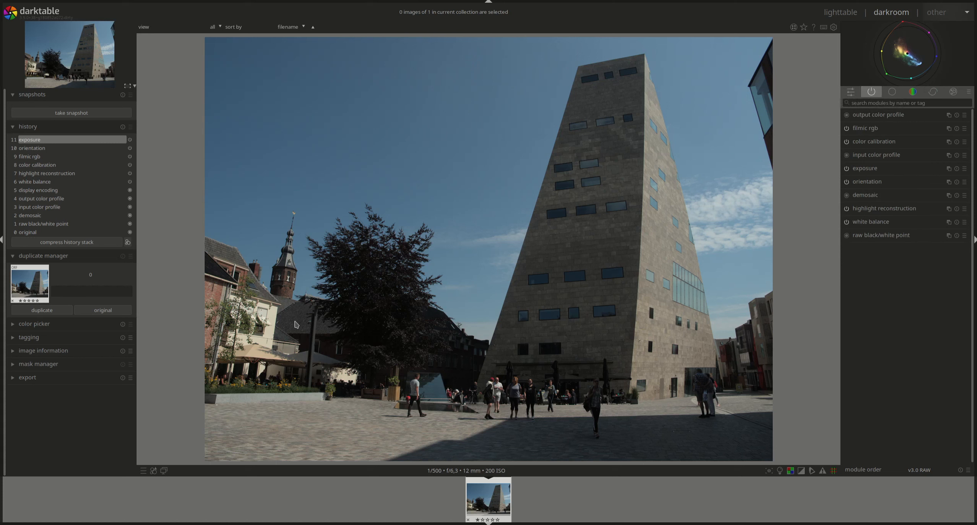
- Crop the photo to a square aspect ratio, positioning the frame around the tower and the dark tree
left_click(894, 96)
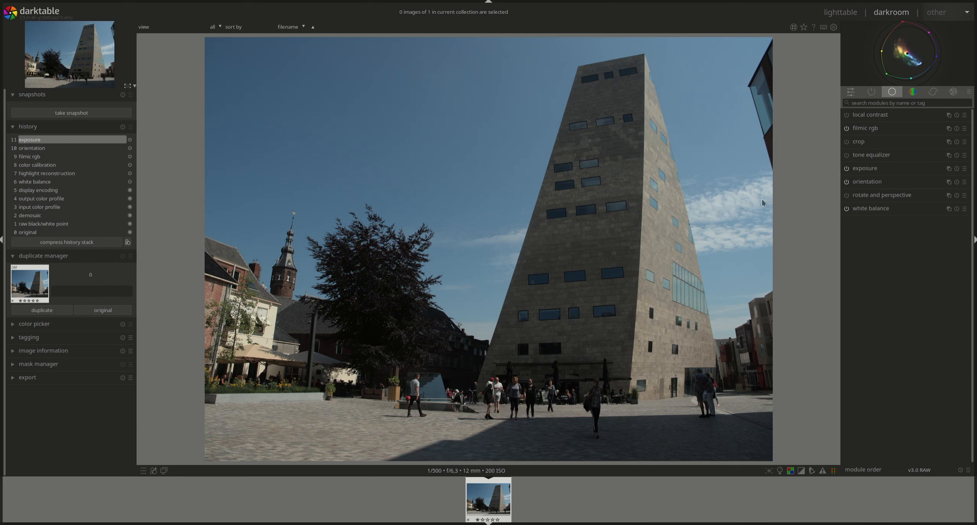
left_click(864, 142)
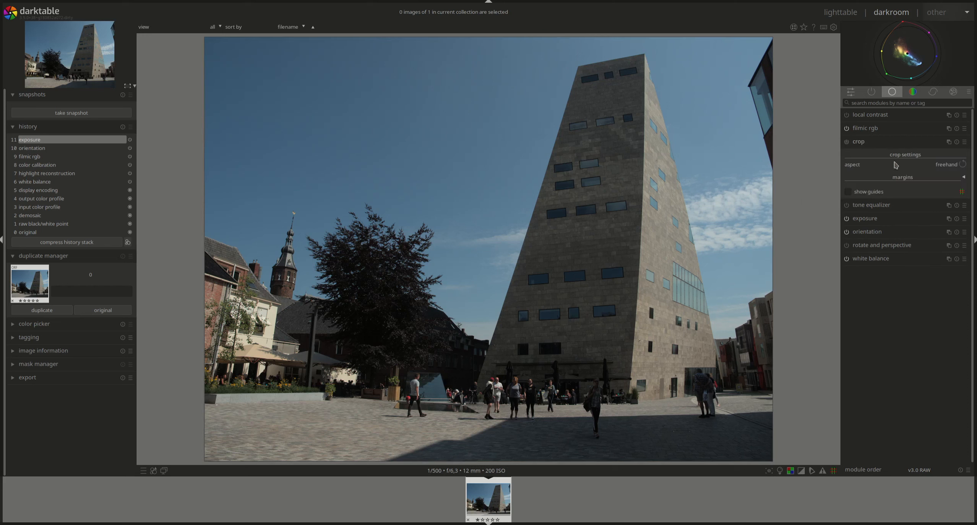
left_click(947, 167)
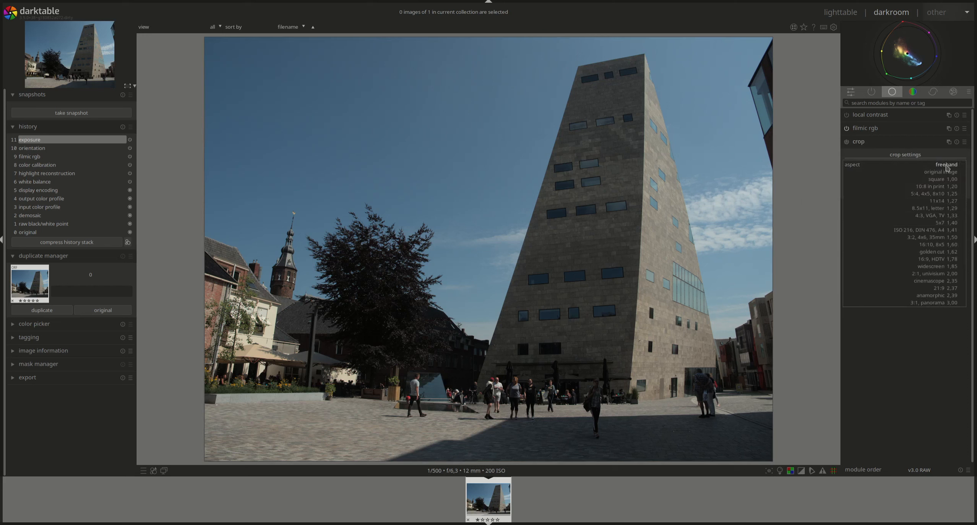
left_click(944, 179)
left_click_drag(611, 246, 538, 259)
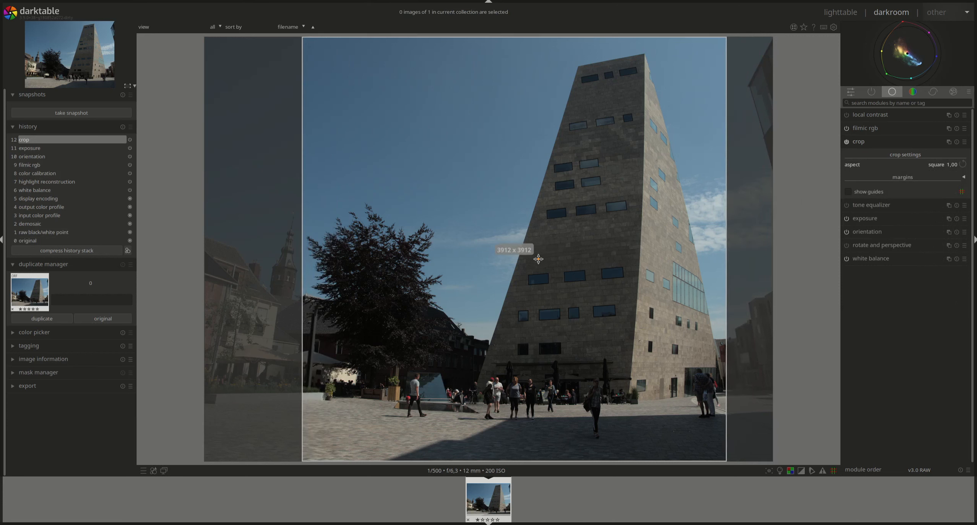
left_click_drag(538, 259, 538, 259)
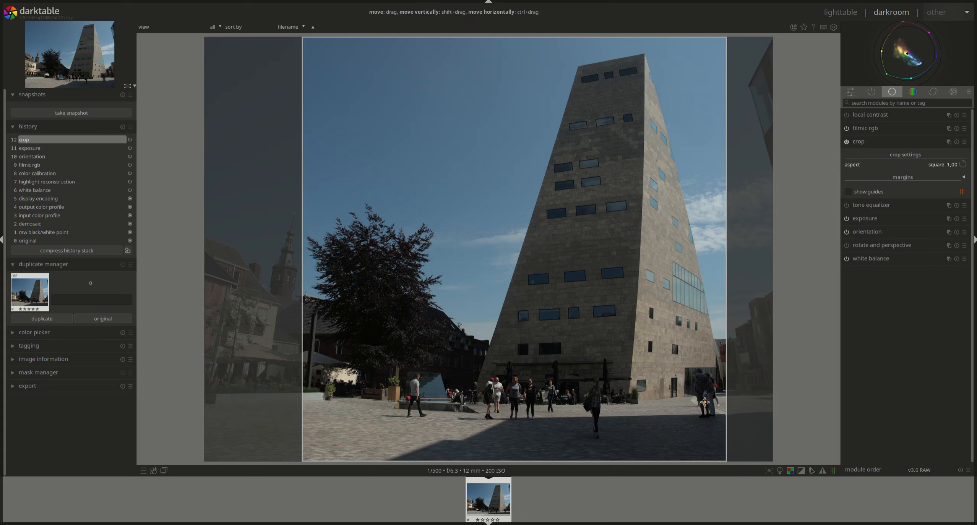
- Try a 5:4 aspect ratio for the crop and shift the frame toward the photo's upper edge
left_click(947, 164)
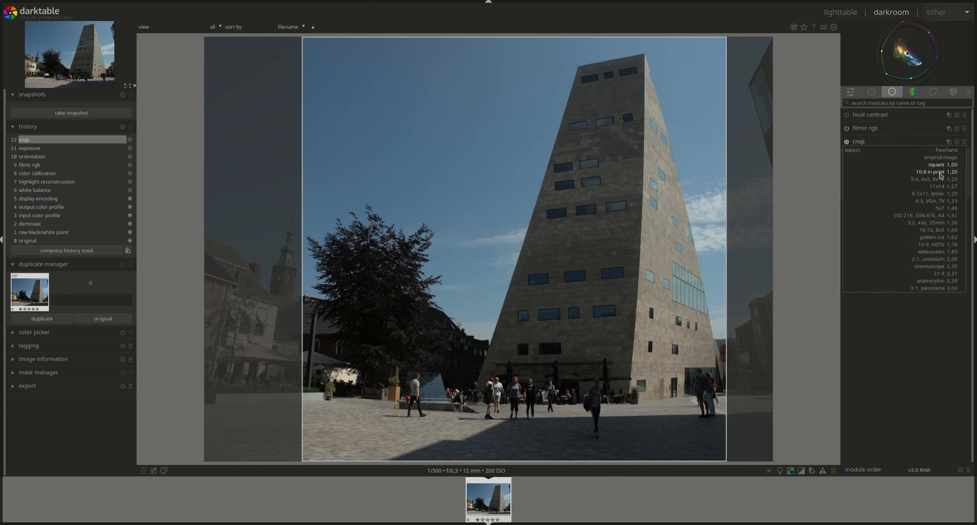
left_click(936, 179)
left_click_drag(632, 88, 614, 36)
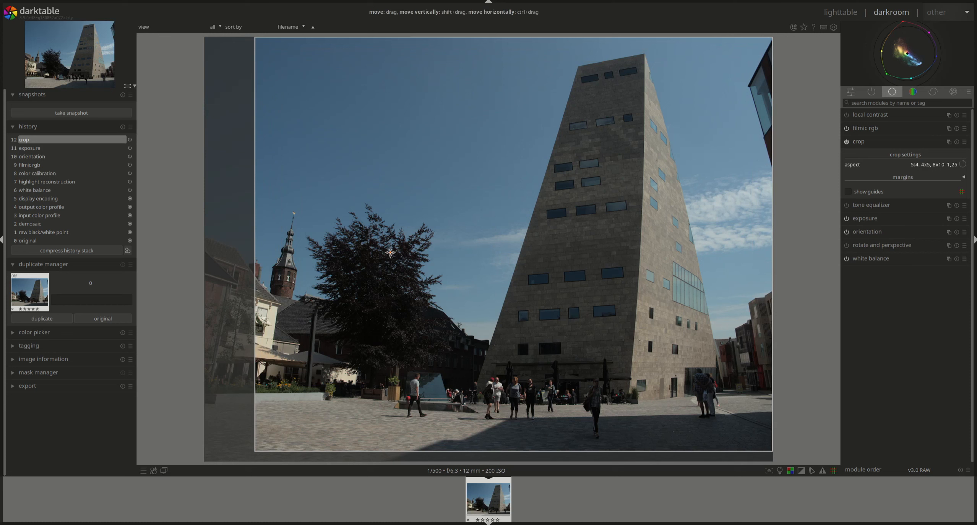
- Set the crop aspect to square, reposition the frame around the tower and tree, and apply it
left_click(940, 167)
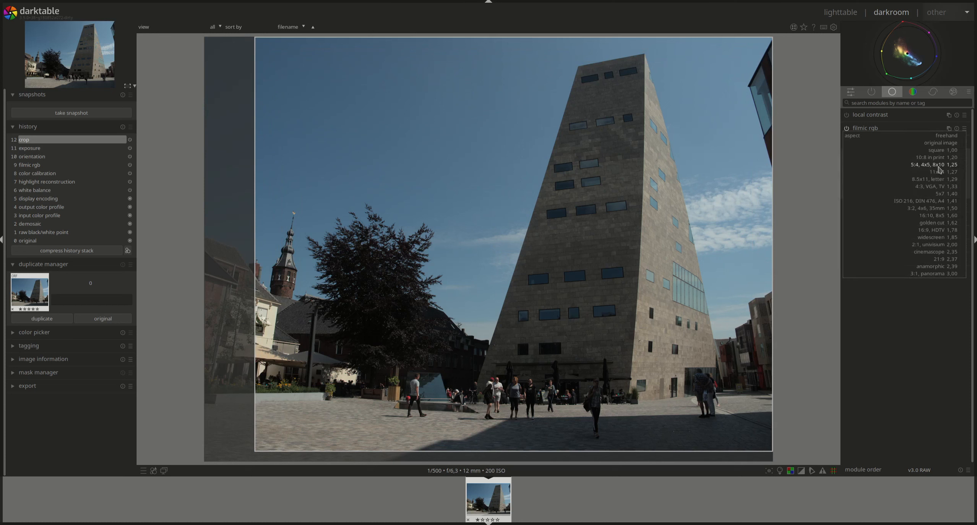
left_click(944, 150)
left_click_drag(563, 194, 561, 195)
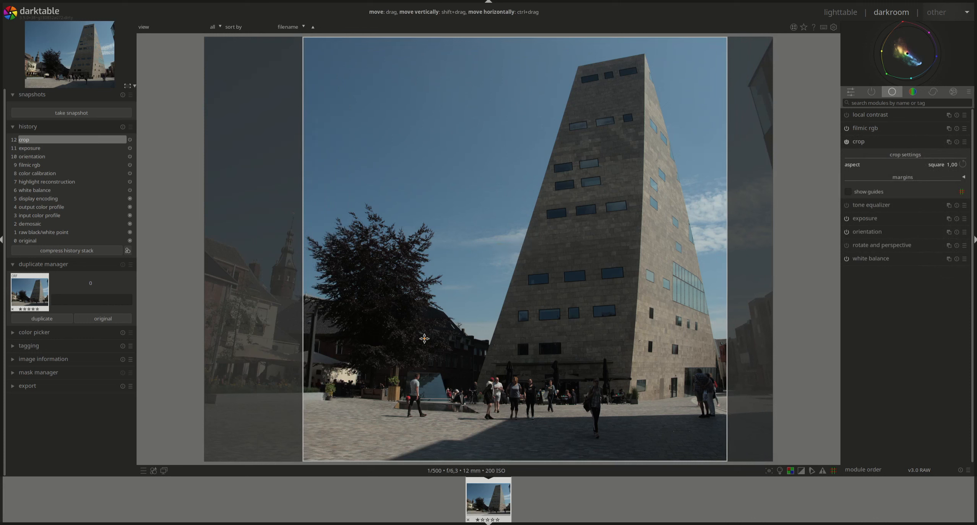
left_click(860, 142)
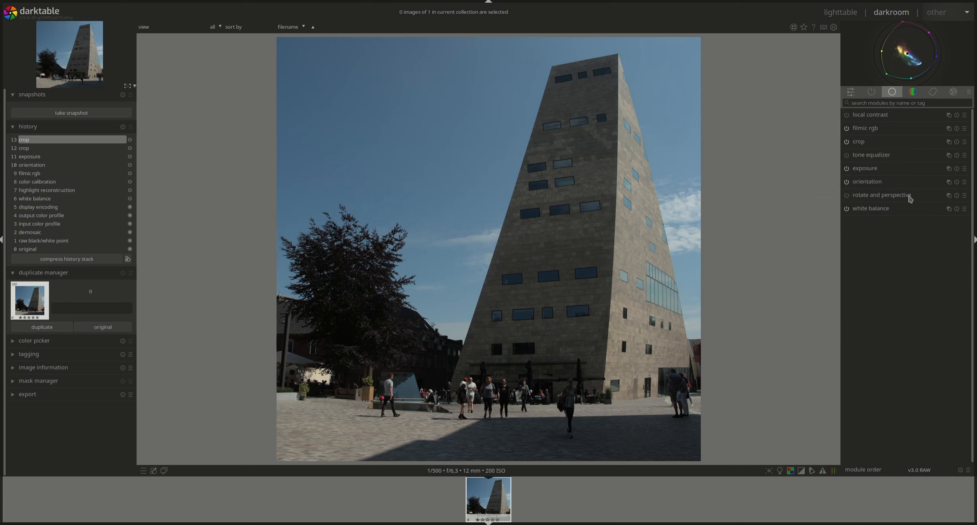
- Set the color calibration white balance by sampling the white cloud beside the tower
left_click(913, 92)
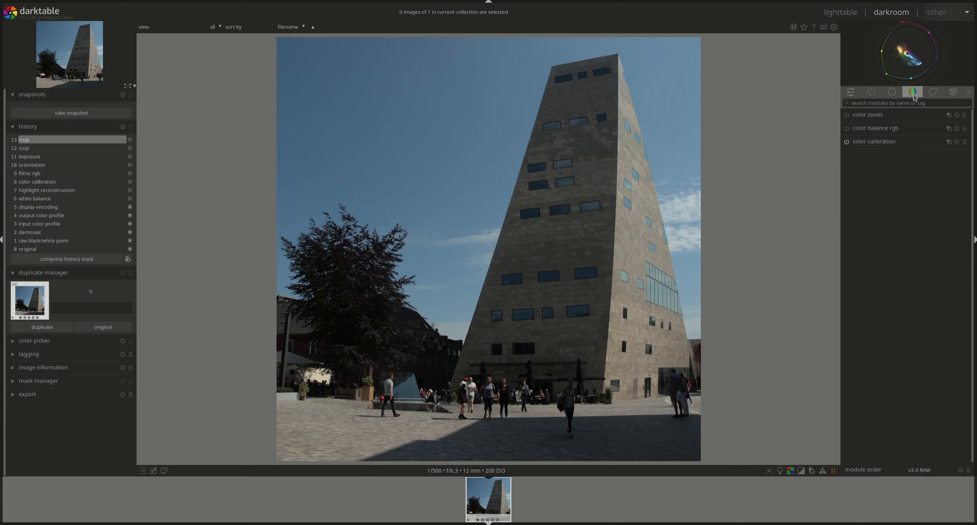
left_click(877, 142)
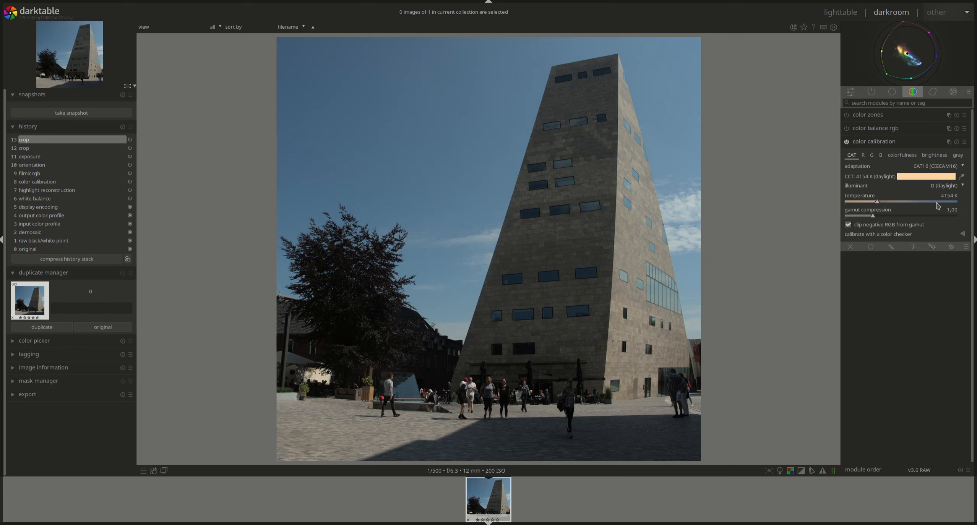
left_click(962, 177)
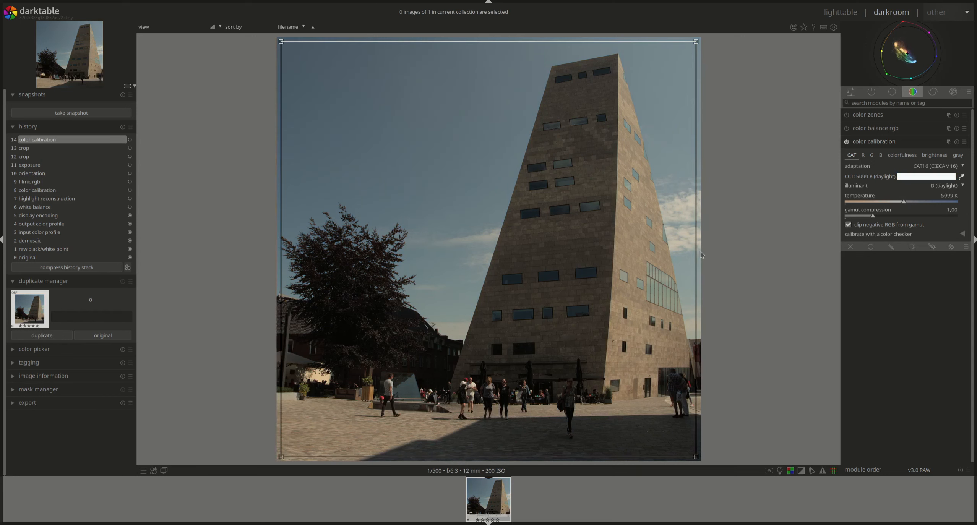
left_click_drag(695, 196, 684, 213)
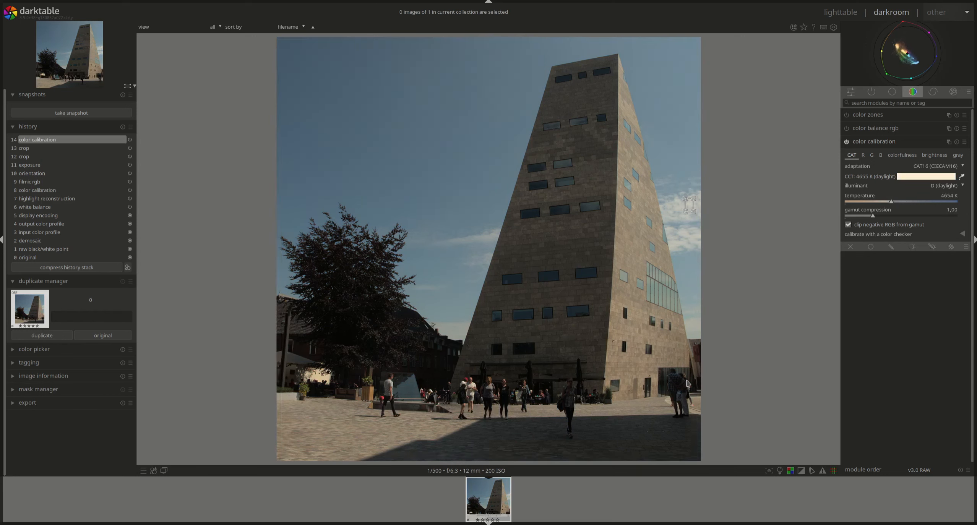
- Try AI illuminant detection from image surfaces in color calibration, and return to the white balance sampled from the cloud
left_click(963, 187)
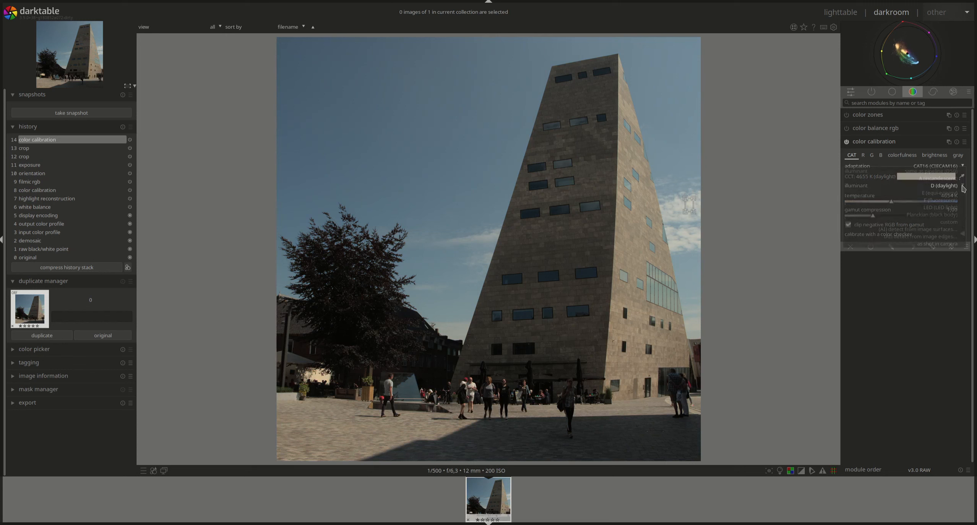
left_click(941, 231)
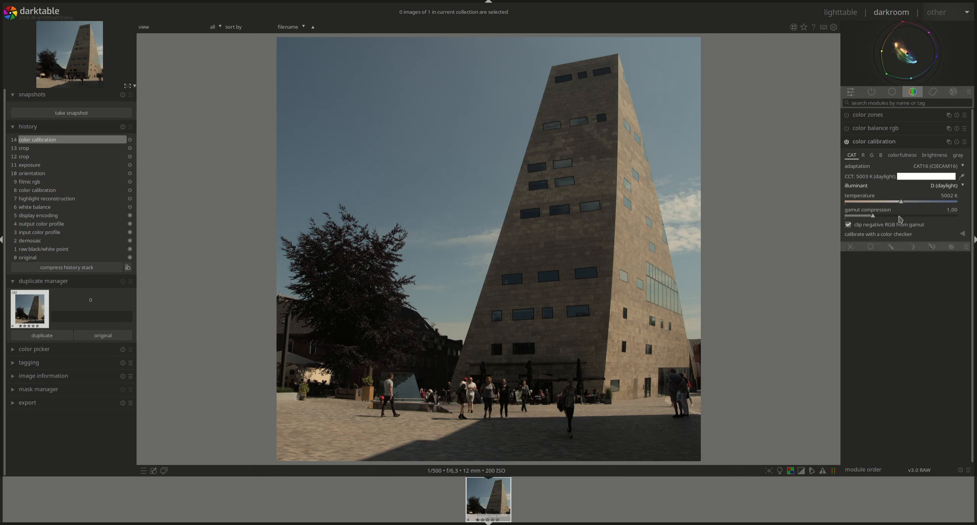
left_click(962, 177)
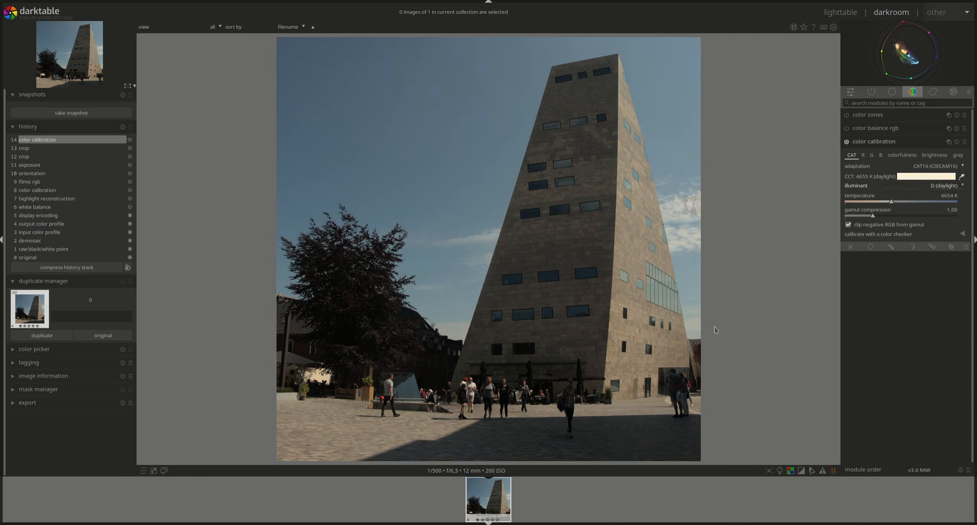
left_click(873, 145)
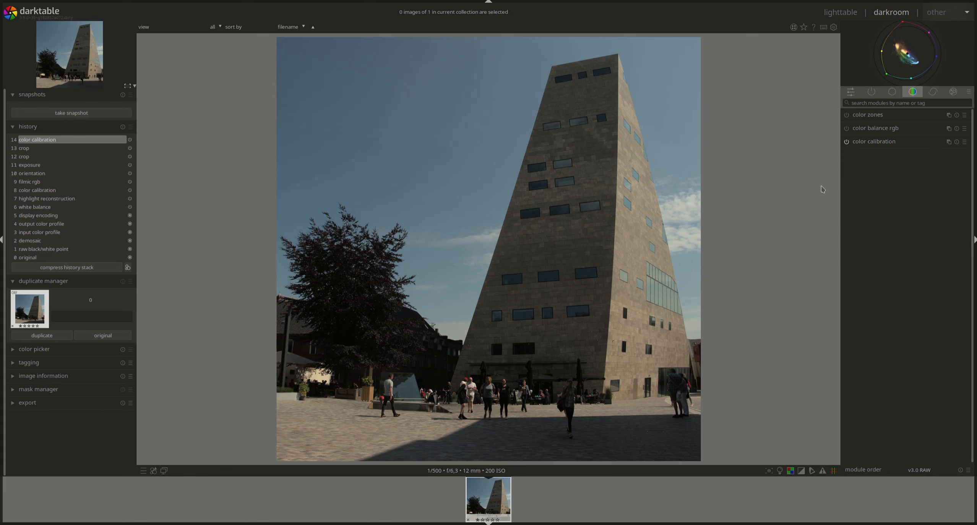
- Switch the scope to the histogram display and set the photo's exposure to 1.80 EV
left_click(896, 95)
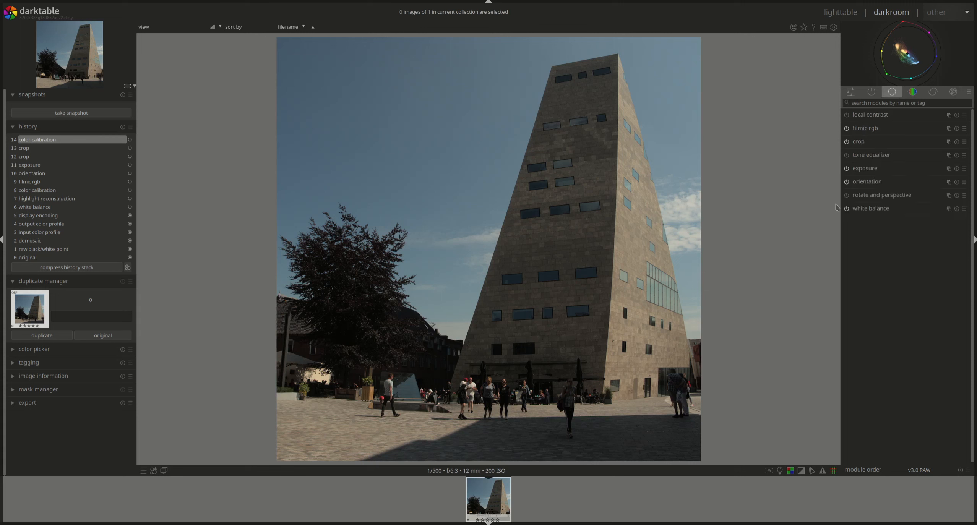
left_click(866, 169)
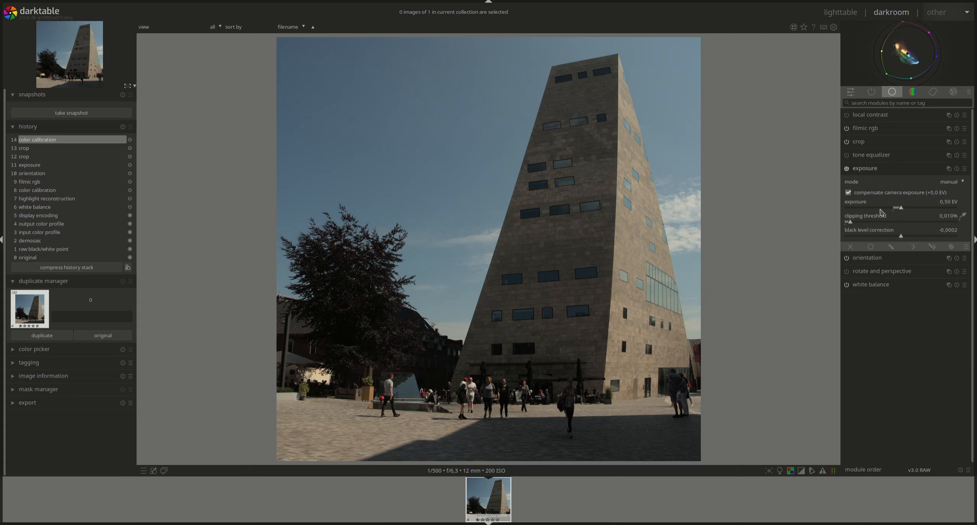
mouse_move(921, 40)
left_click(932, 28)
left_click(931, 28)
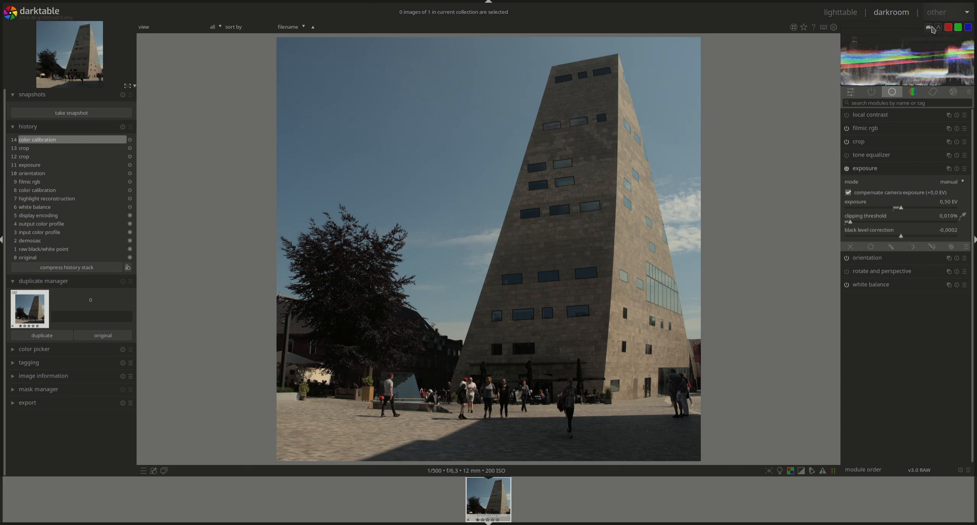
left_click(932, 29)
left_click(931, 29)
left_click(932, 29)
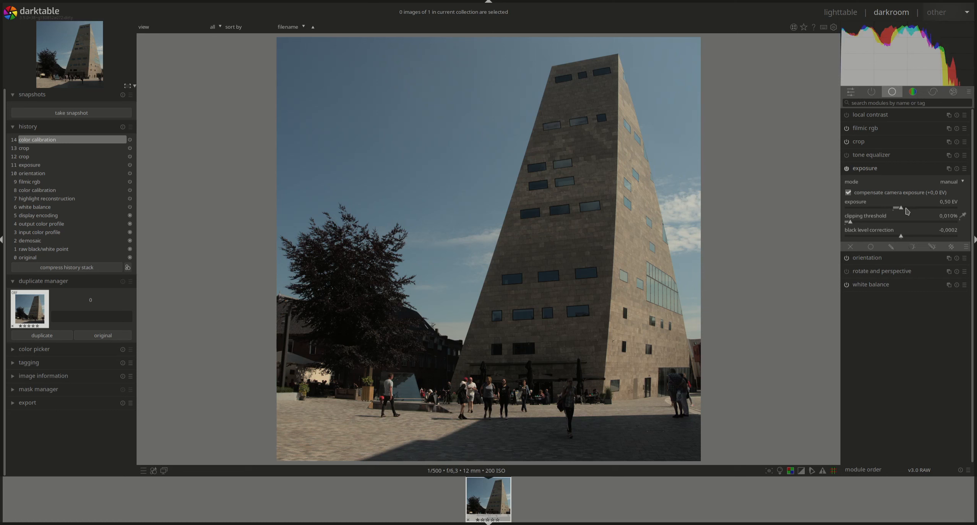
left_click_drag(903, 210, 923, 211)
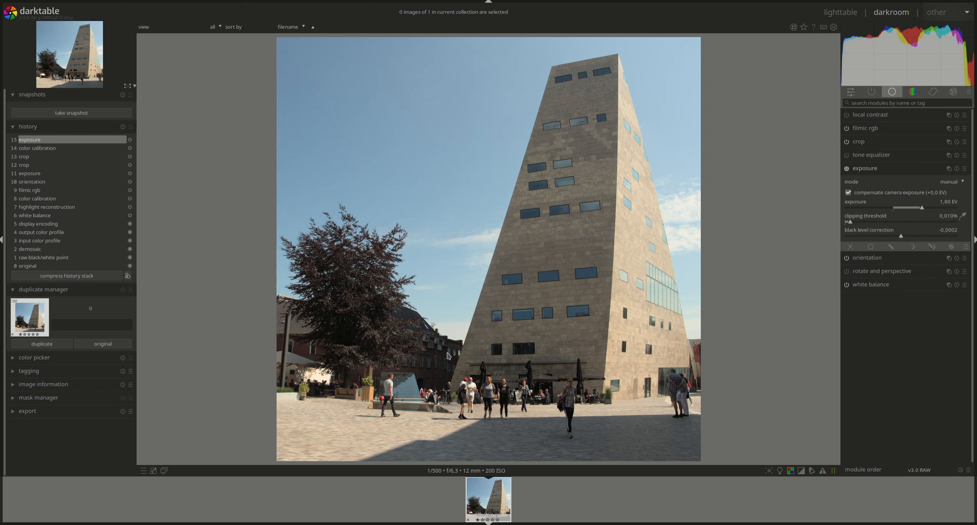
left_click(859, 170)
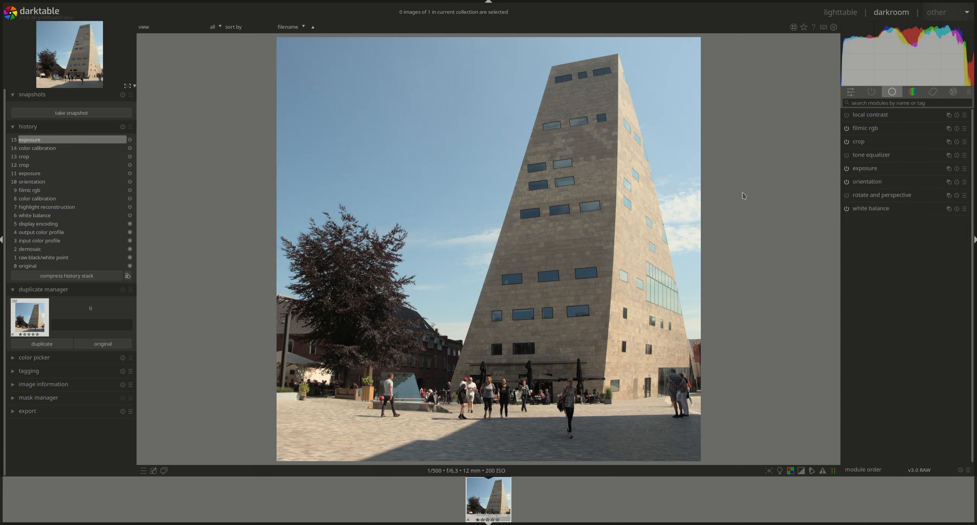
- In filmic rgb, set the white relative exposure to +6.64 EV and the black relative exposure to -7.95 EV
left_click(874, 129)
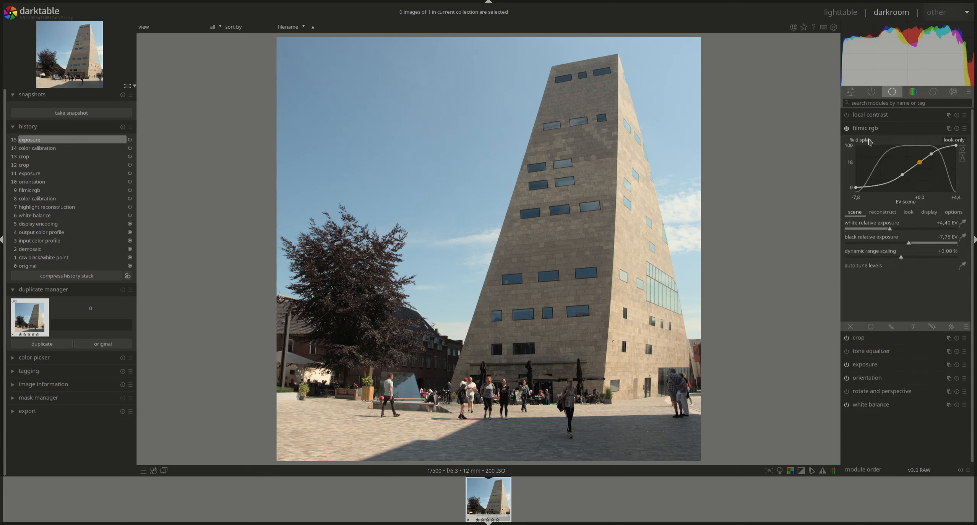
mouse_move(972, 79)
left_click_drag(892, 231, 933, 231)
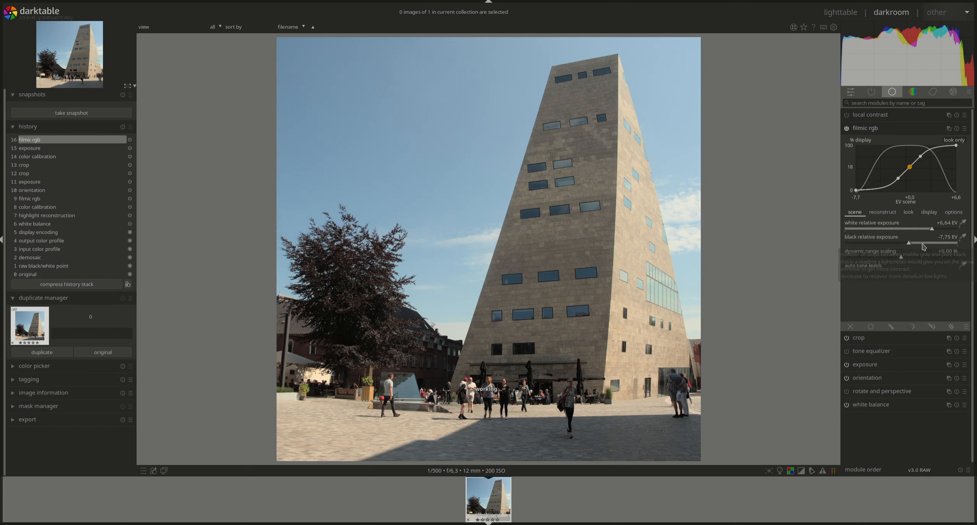
scroll(924, 247, "up", 5)
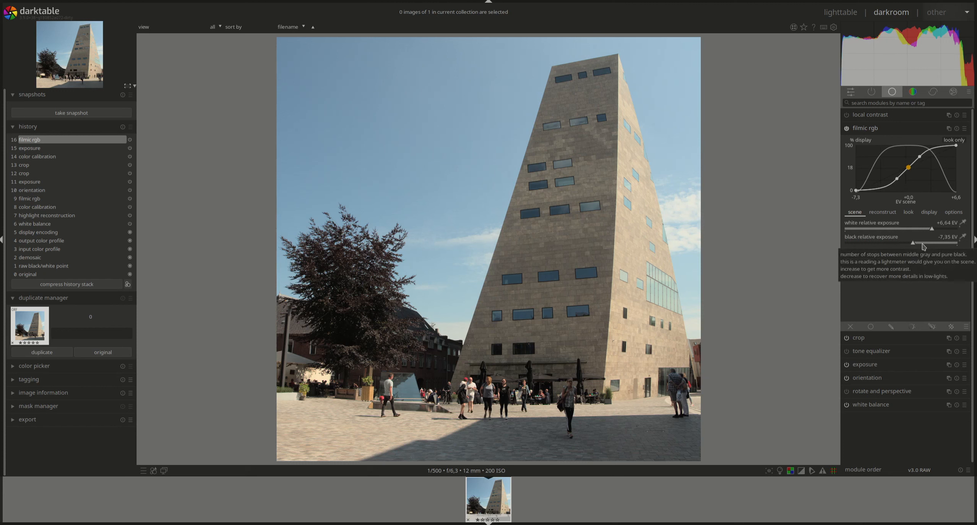
scroll(924, 247, "down", 6)
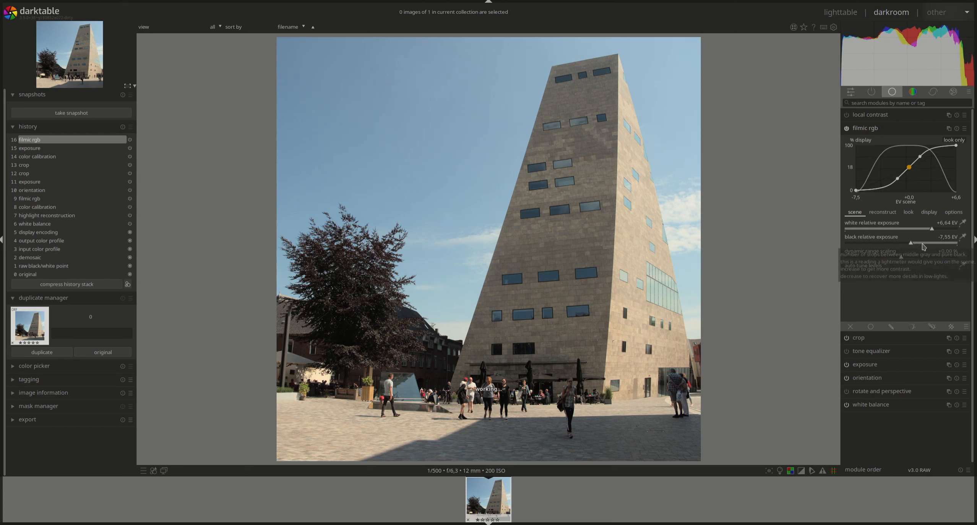
scroll(924, 246, "down", 1)
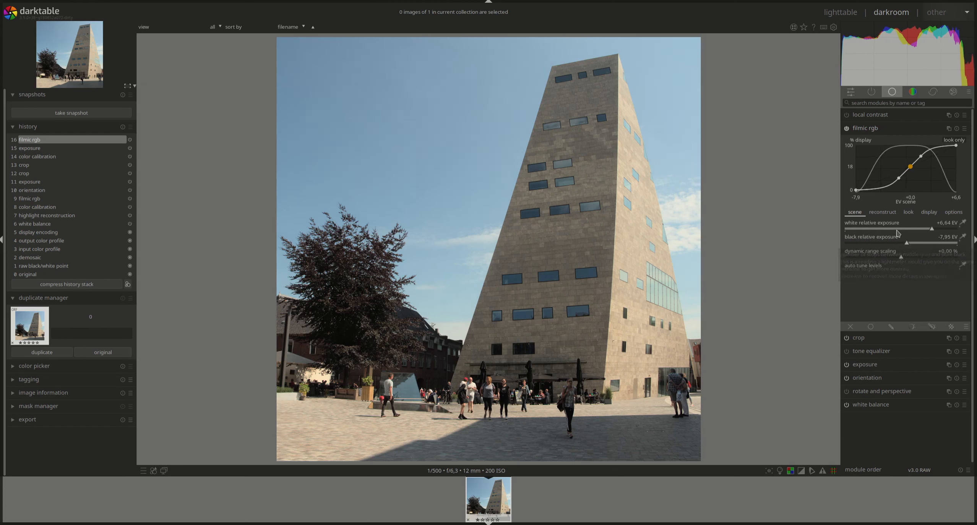
- Set the filmic rgb highlight reconstruction threshold to -2.94 EV and hide the reconstruction mask
left_click(885, 213)
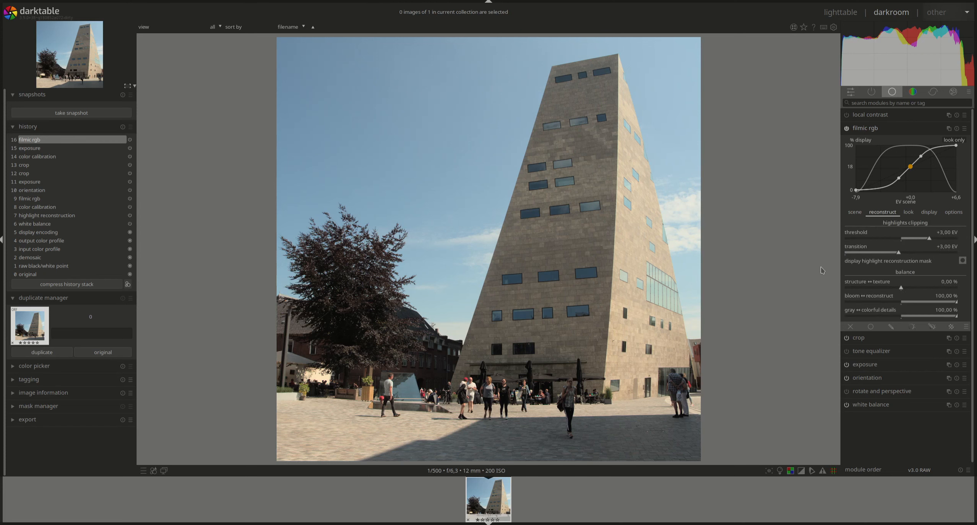
left_click_drag(929, 239, 874, 245)
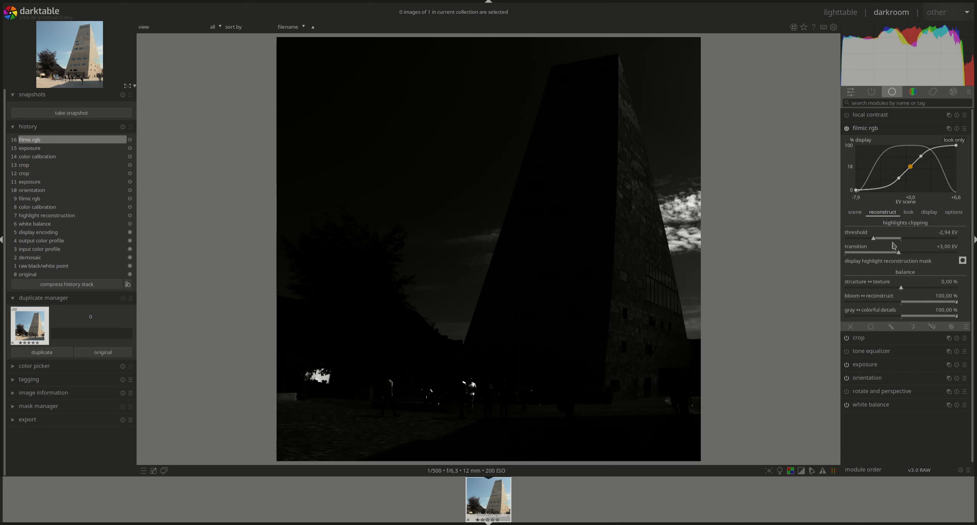
left_click(963, 261)
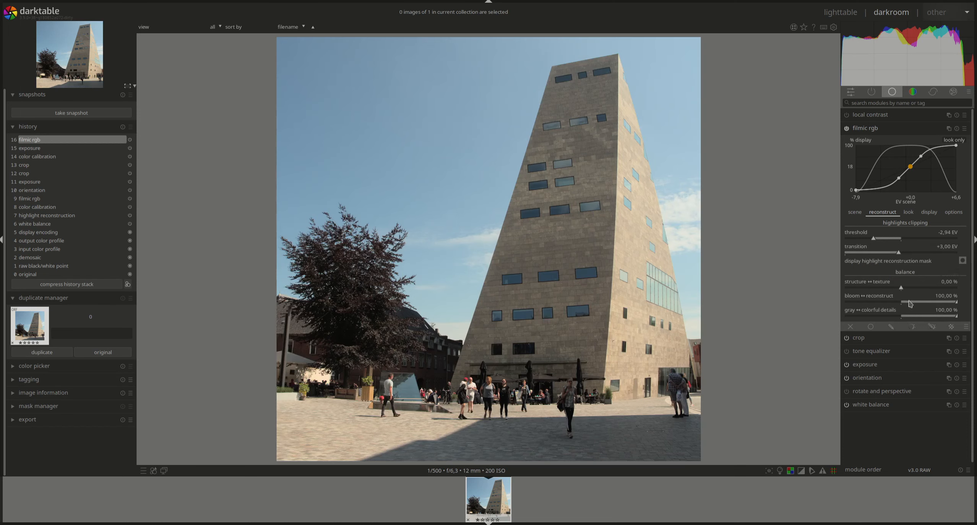
- Examine the bloom versus reconstruct balance and the options settings of filmic rgb
left_click(905, 292)
left_click_drag(906, 294, 932, 291)
left_click(953, 211)
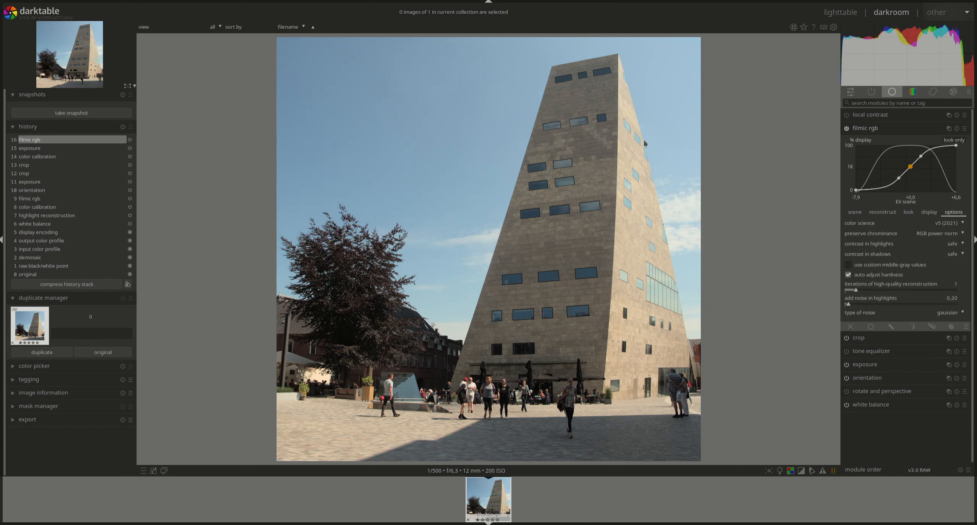
scroll(910, 290, "up", 2)
scroll(909, 291, "up", 1)
scroll(910, 291, "up", 1)
- Collapse filmic rgb and compare the photo at the last crop in the history with the latest filmic rgb state
left_click(871, 131)
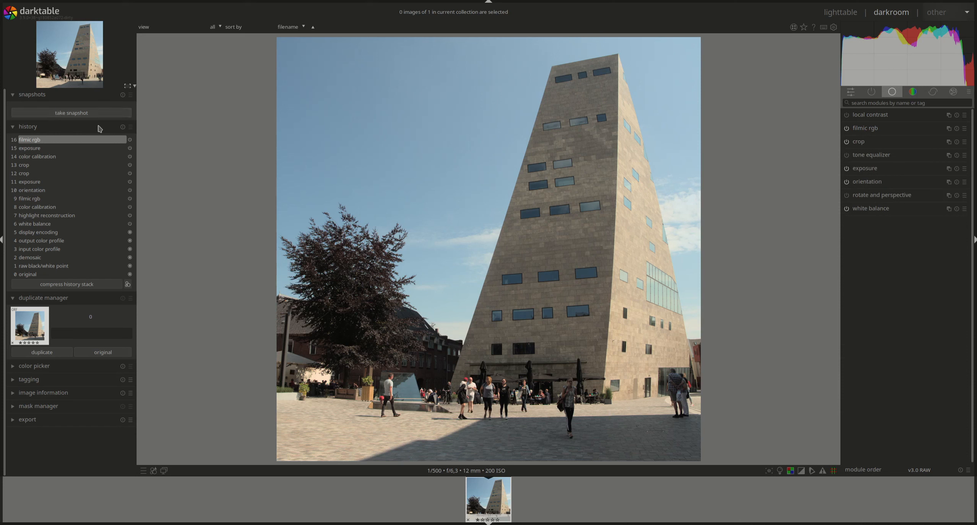
left_click(86, 166)
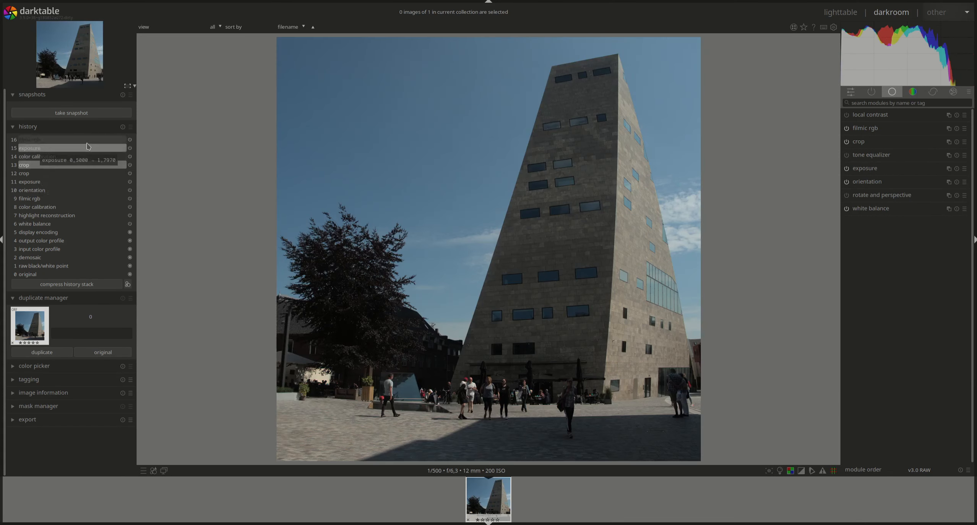
left_click(87, 140)
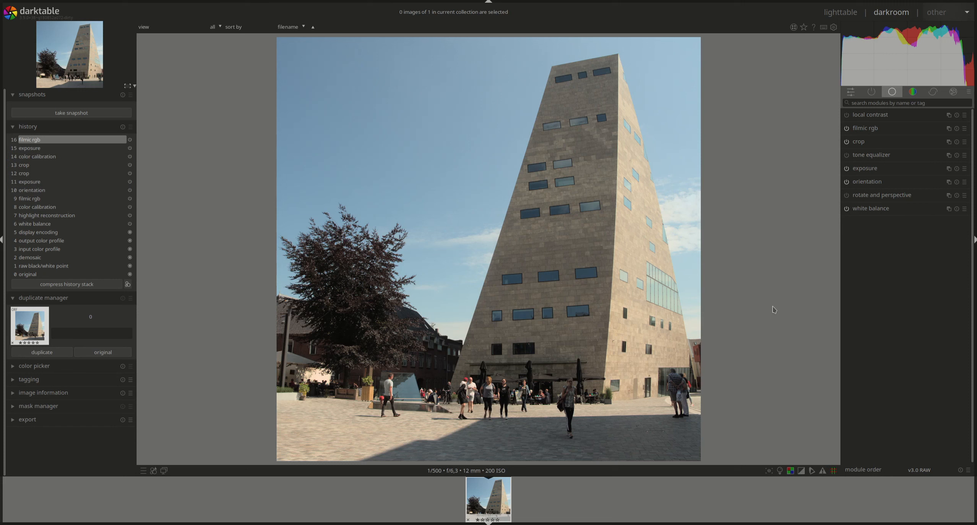
- In color balance rgb, preview the shadows and highlights masks and sample the white fulcrum from the image
left_click(909, 95)
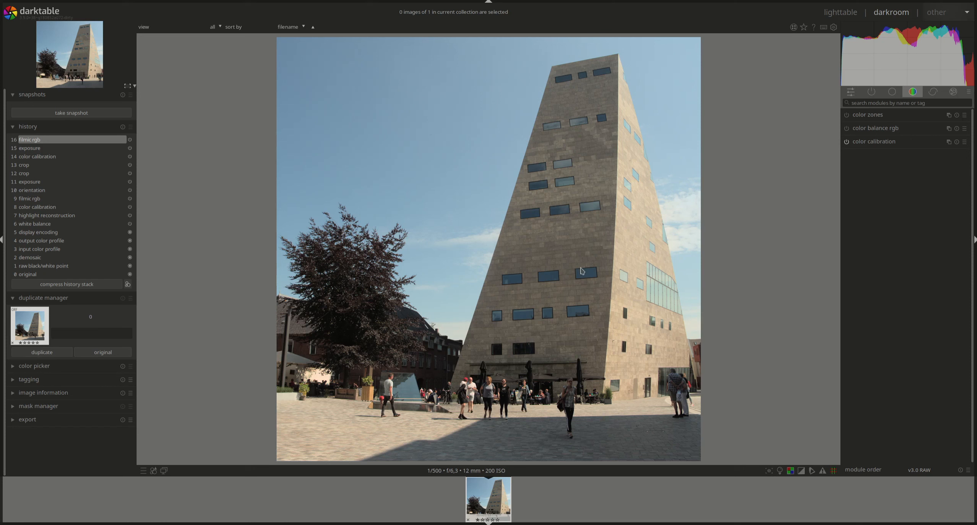
left_click(893, 132)
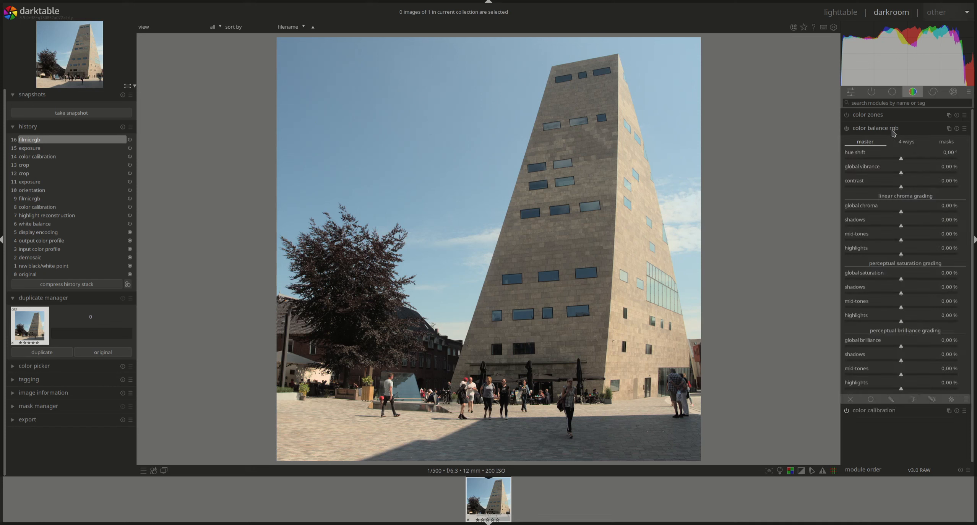
left_click(946, 145)
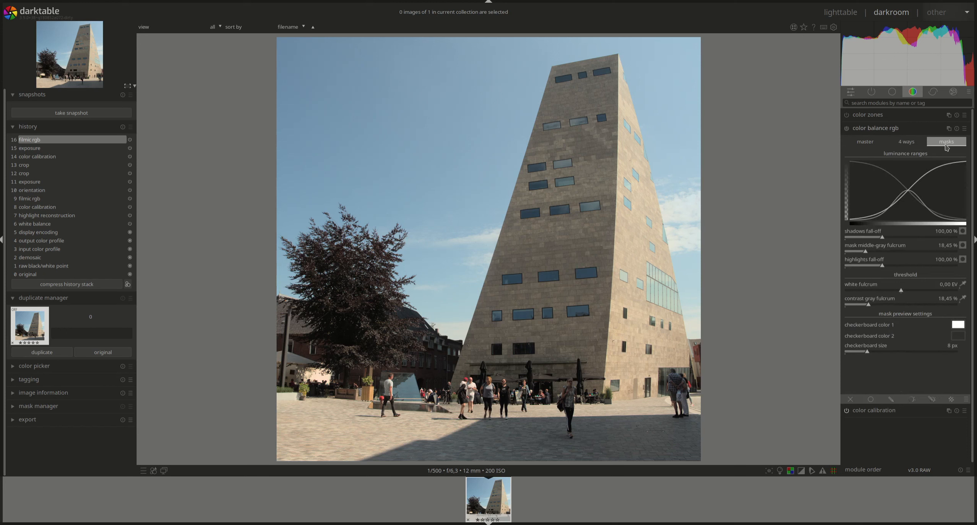
left_click(963, 233)
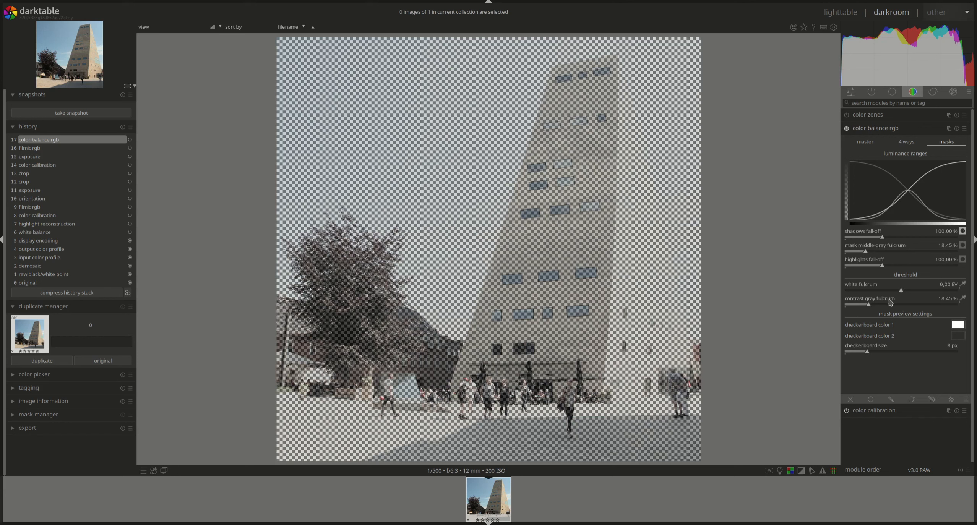
left_click(963, 259)
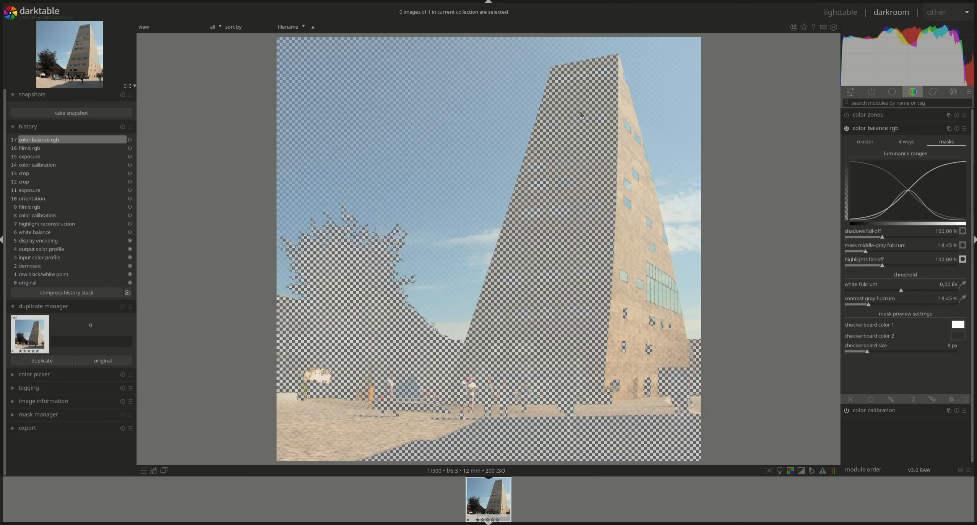
left_click(963, 260)
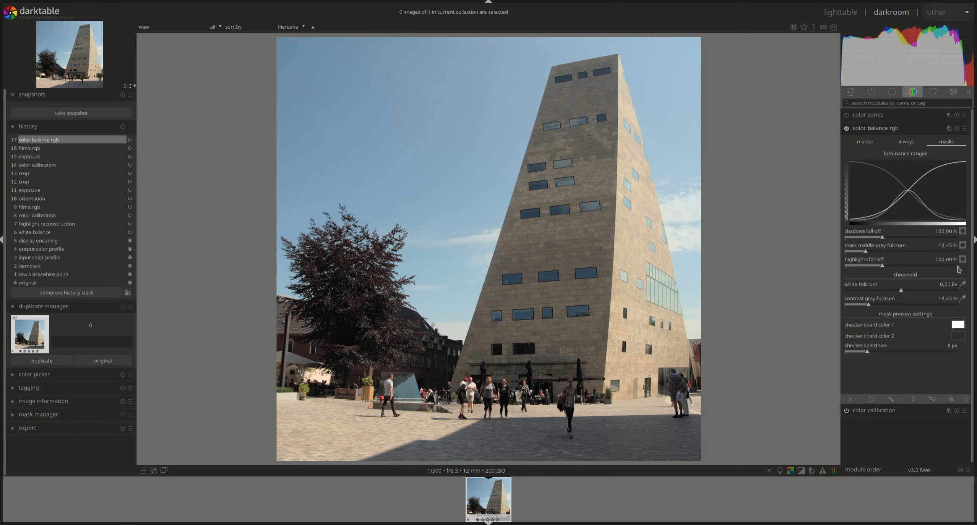
left_click(963, 285)
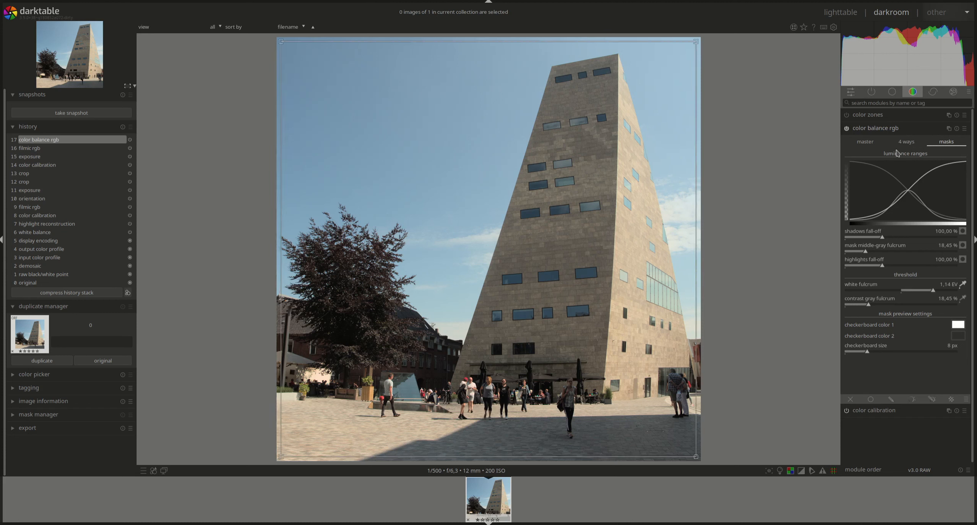
- Tint the shadows lift in color balance rgb with a hue of 76.37° and a chroma of 23.65%
left_click(905, 143)
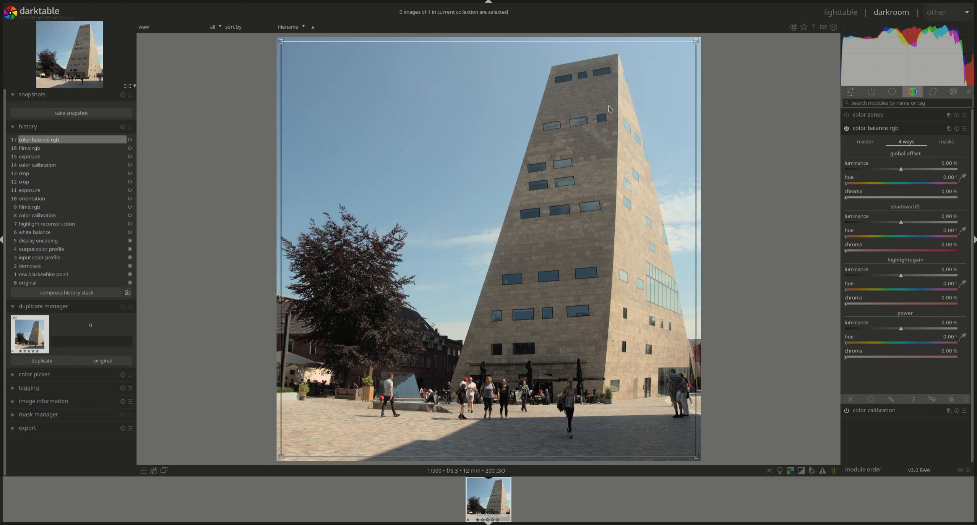
left_click(868, 236)
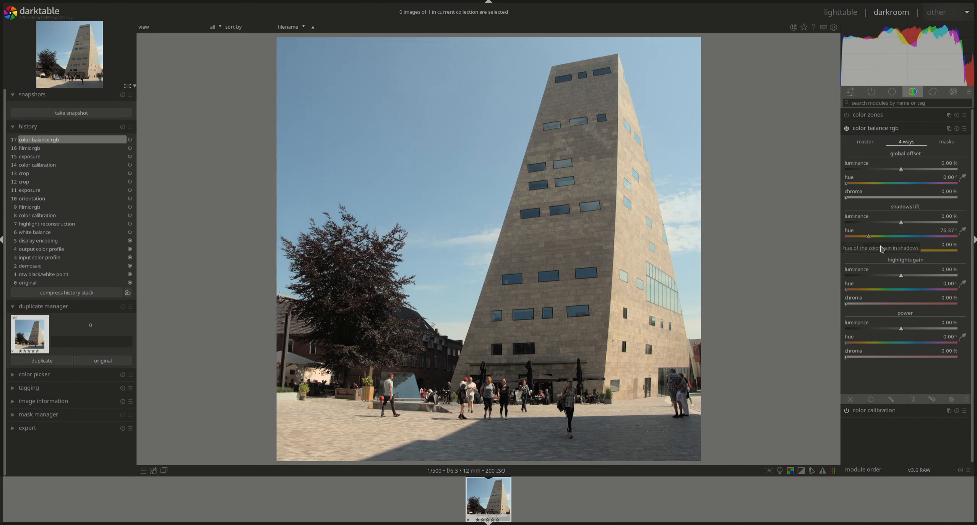
scroll(897, 250, "up", 8)
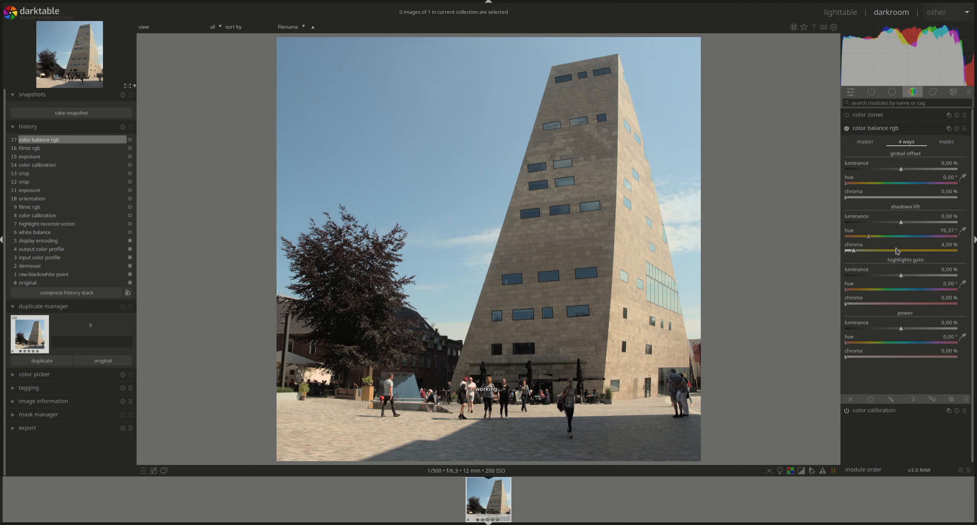
scroll(897, 251, "up", 4)
scroll(898, 250, "up", 2)
left_click_drag(892, 253, 899, 253)
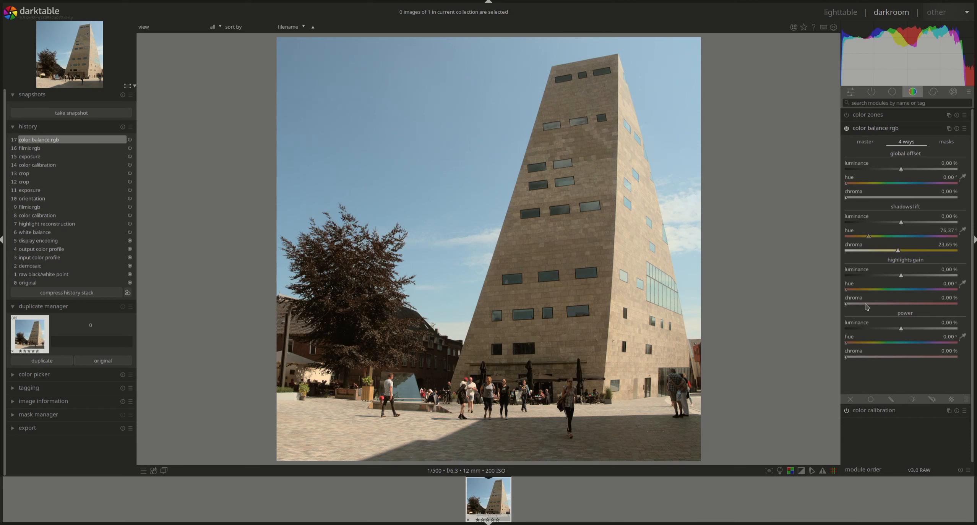
- Tint the highlights gain with a hue of 35.91° and a chroma of 5%
left_click(855, 290)
left_click_drag(855, 290, 856, 291)
scroll(908, 300, "up", 2)
scroll(909, 303, "up", 3)
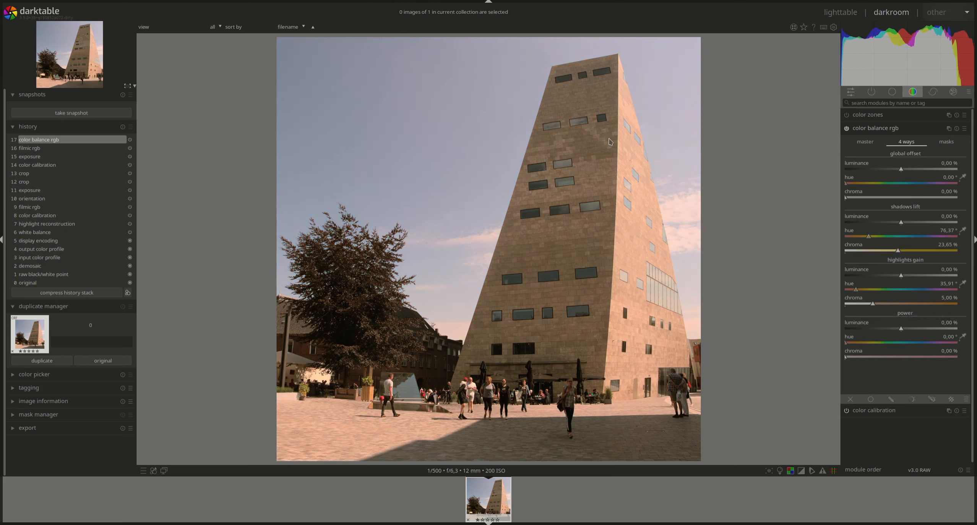
- Try a global chroma of -23.65% in color balance rgb and reset it
left_click(867, 144)
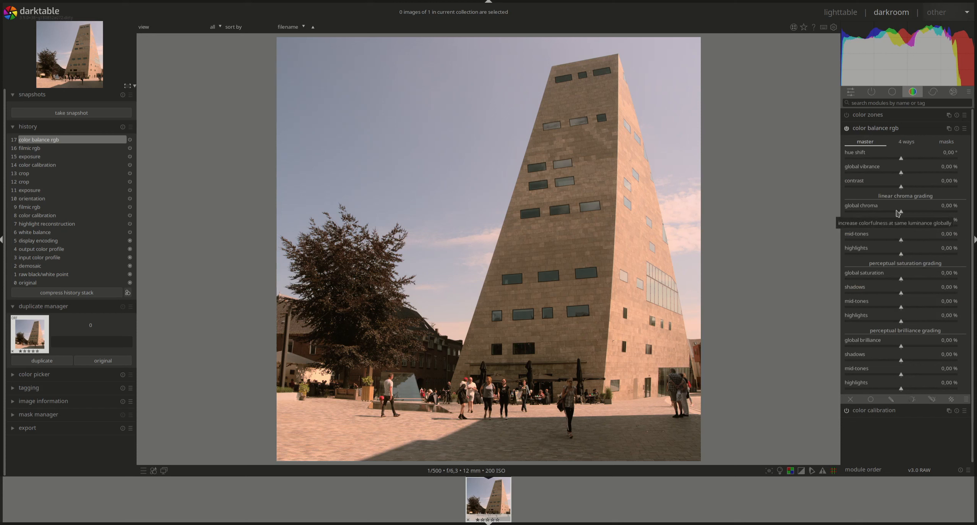
left_click_drag(901, 215, 875, 215)
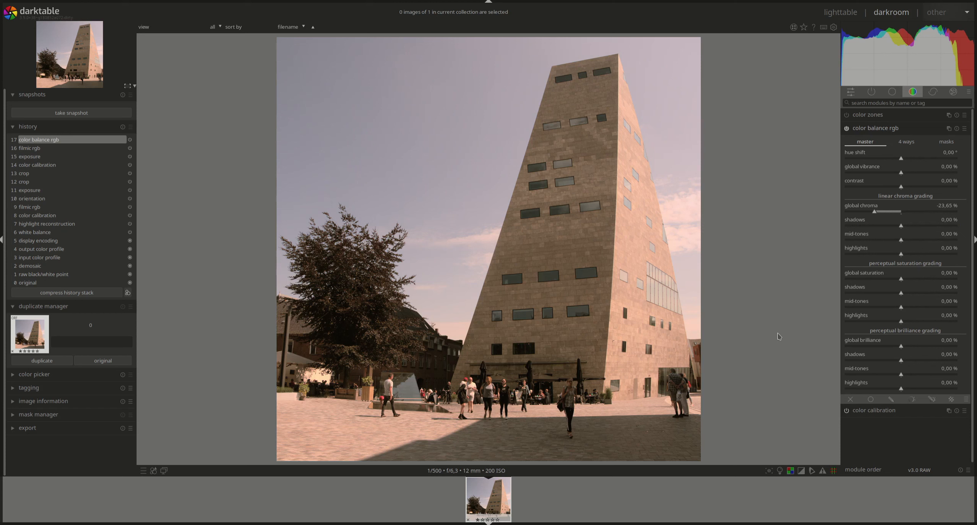
double_click(944, 210)
- Set the linear chroma grading to -30% for both the shadows and the highlights
right_click(950, 226)
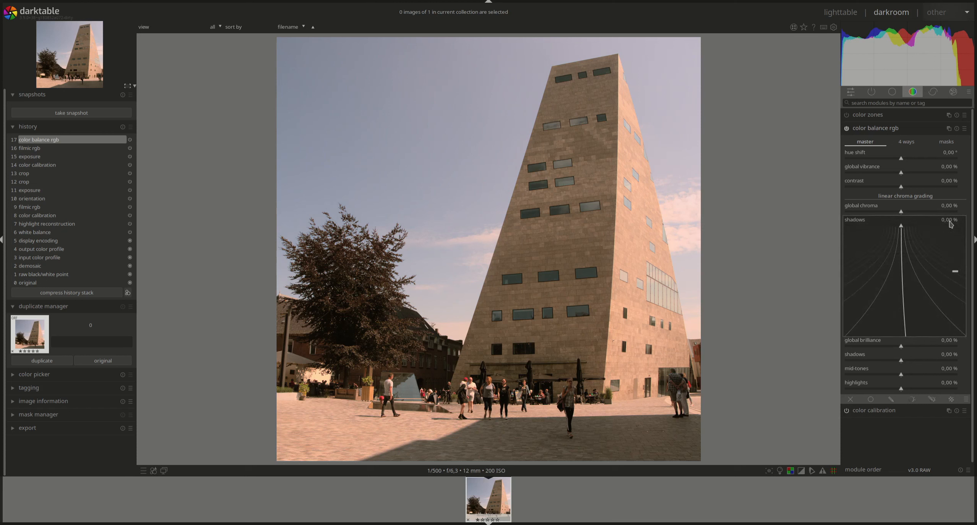
type("-30")
key("Return")
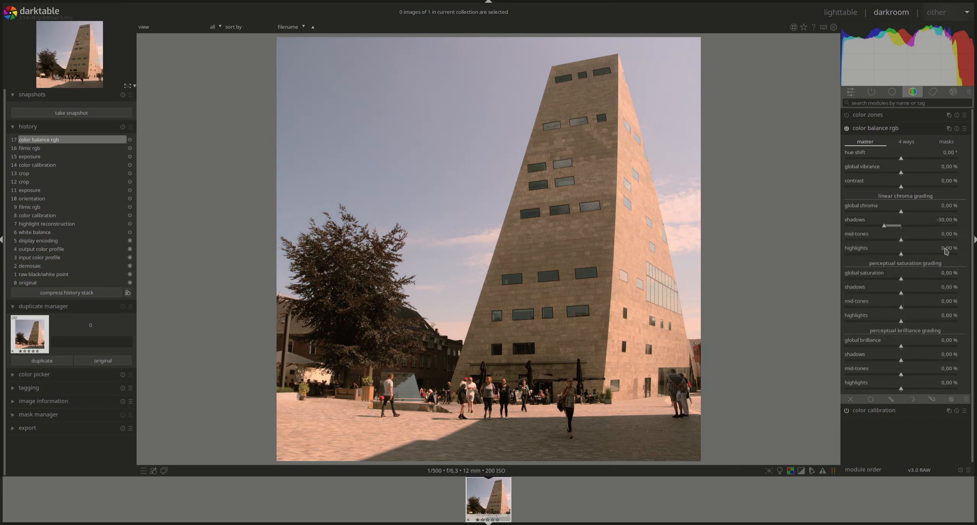
right_click(946, 251)
type("-30")
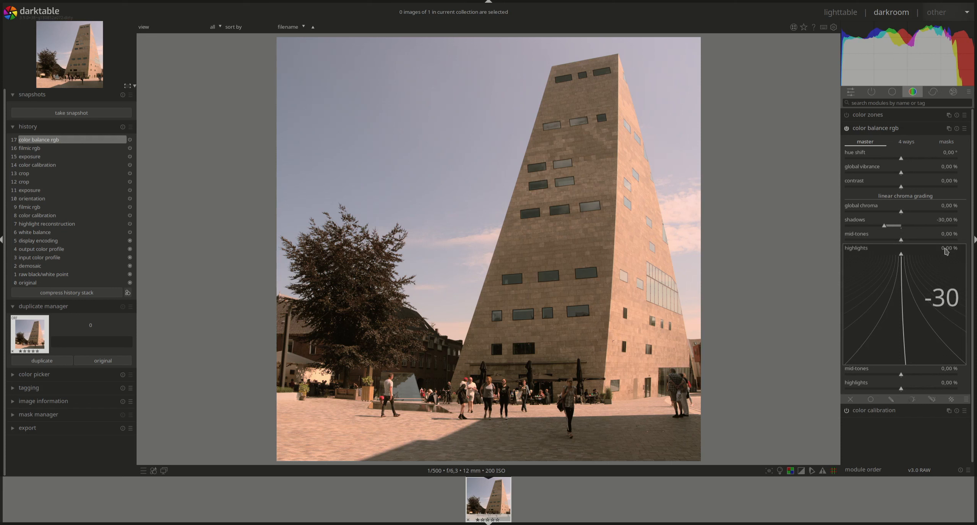
key("Return")
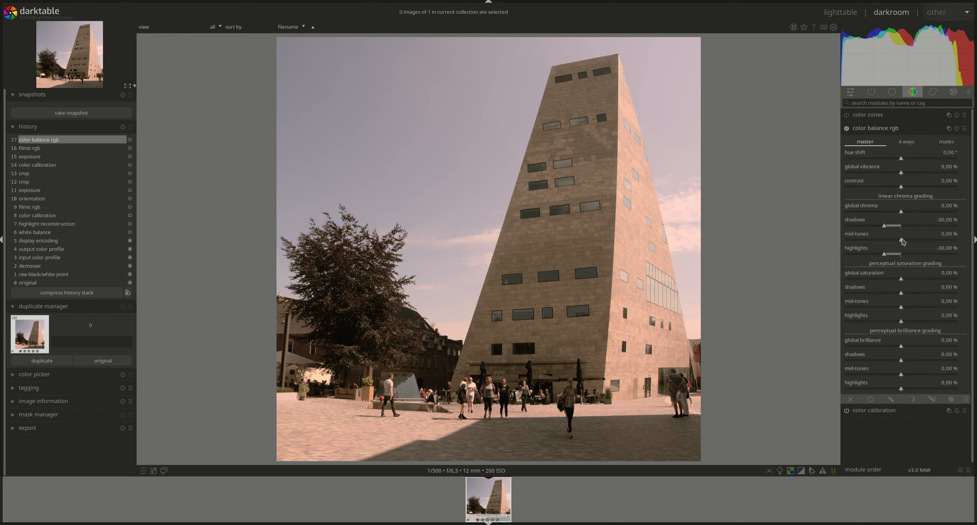
- Set the linear chroma grading of the mid-tones to 20%
right_click(947, 235)
type("10")
key("Return")
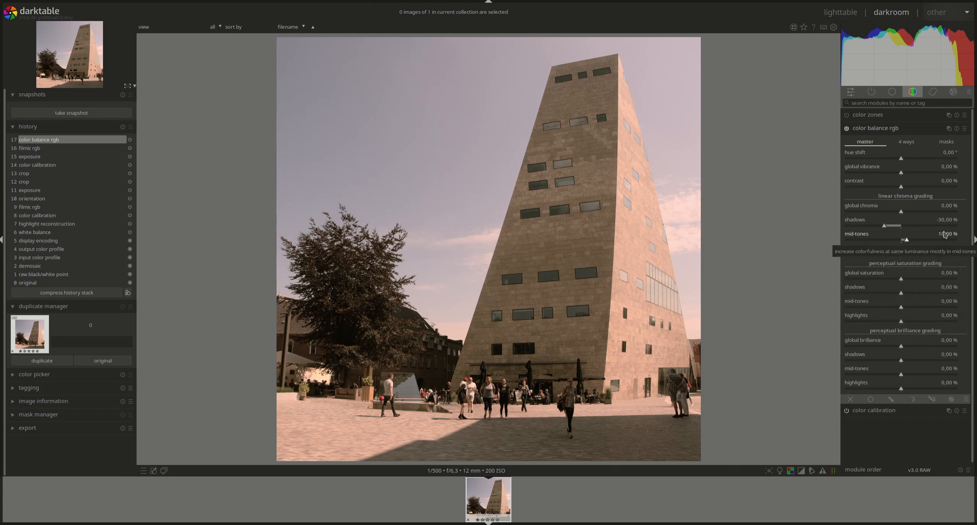
right_click(945, 235)
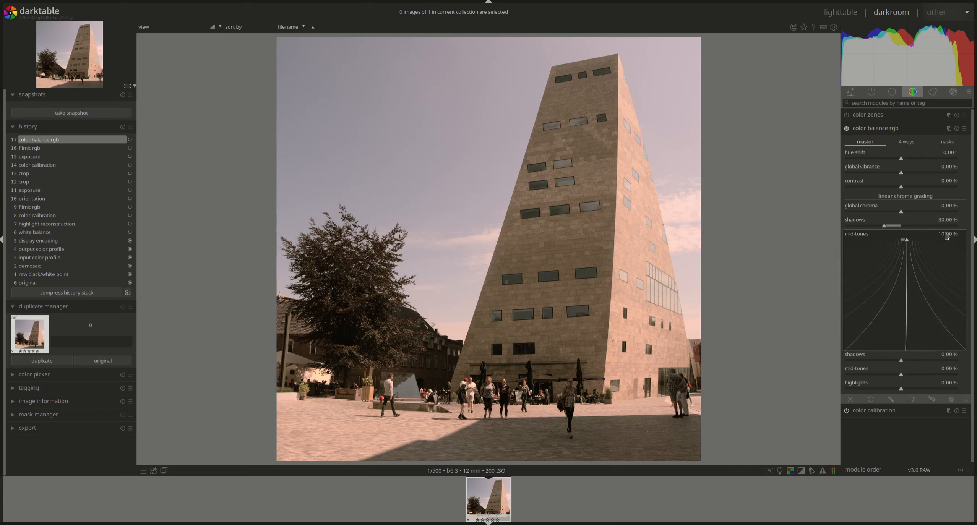
type("20")
key("Return")
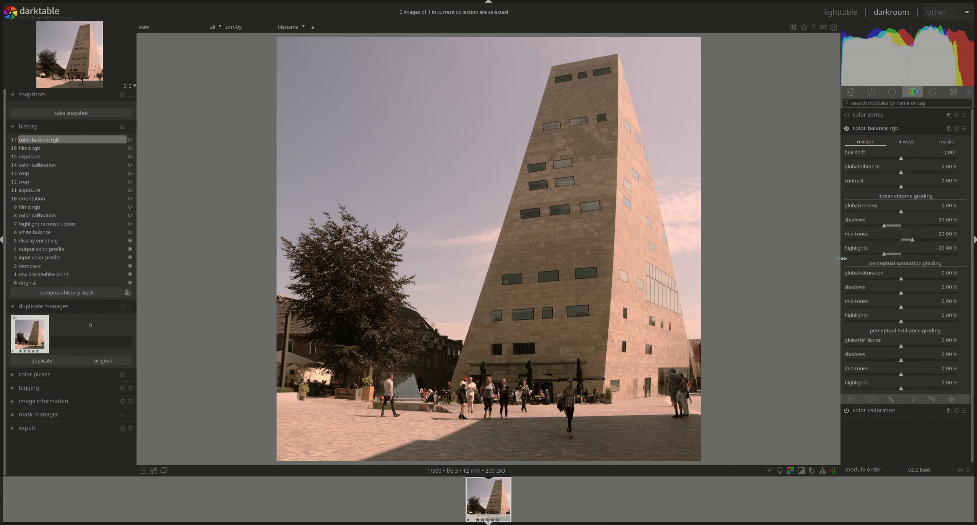
- Switch color balance rgb off and on twice to compare the photo with and without the grading
left_click(847, 128)
left_click(847, 128)
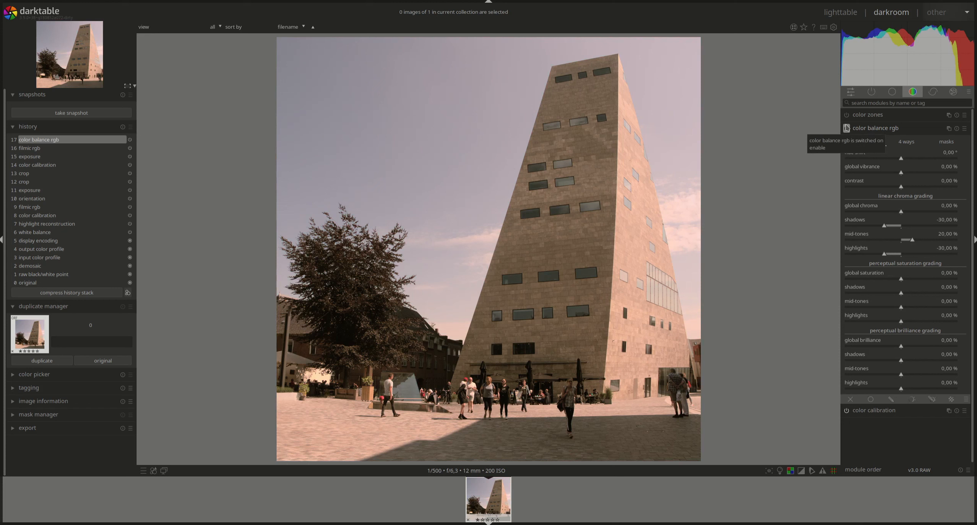
left_click(847, 128)
left_click(846, 128)
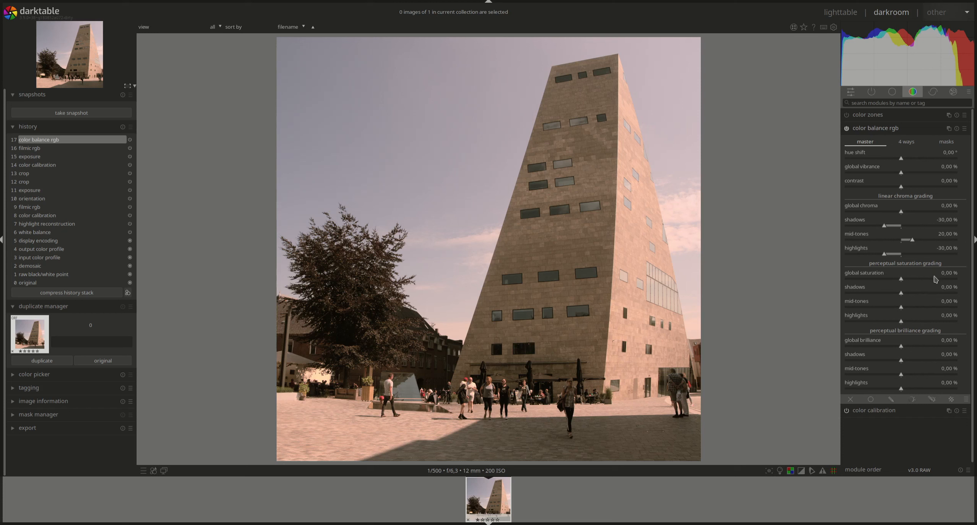
- Try a higher global saturation in the perceptual saturation grading and reset it
left_click(903, 283)
mouse_move(903, 283)
left_mouse_down()
mouse_move(922, 283)
mouse_move(914, 282)
left_mouse_up()
left_click(949, 275)
double_click(949, 275)
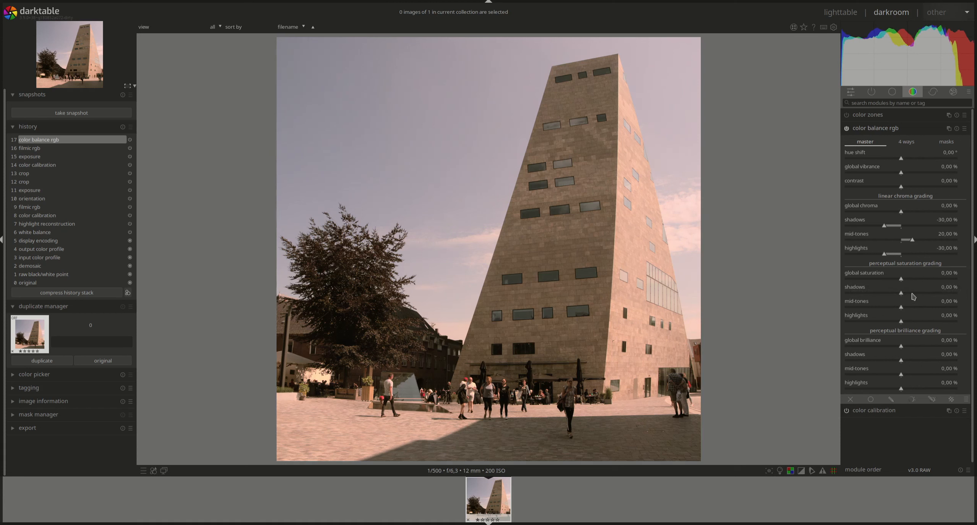
- Set the perceptual saturation grading of the mid-tones to 20%
right_click(950, 292)
right_click(950, 304)
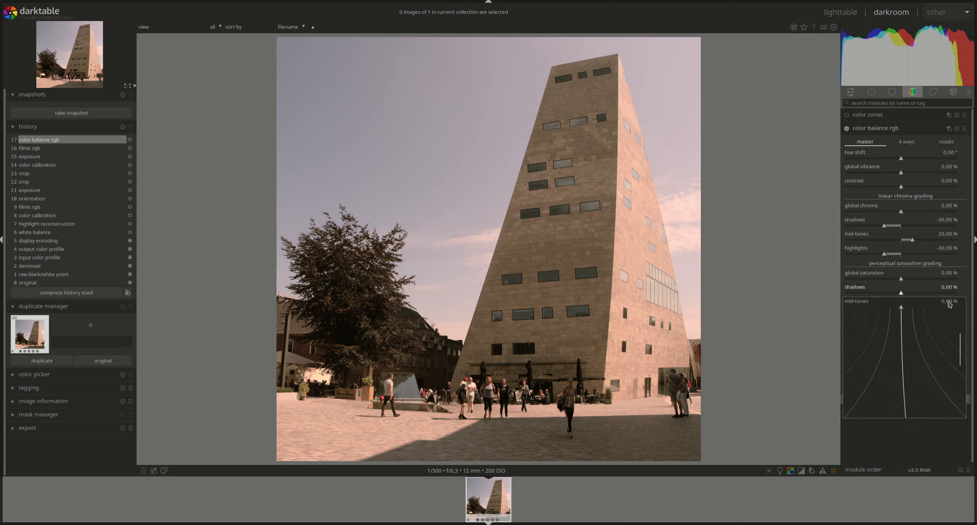
type("10")
key("Return")
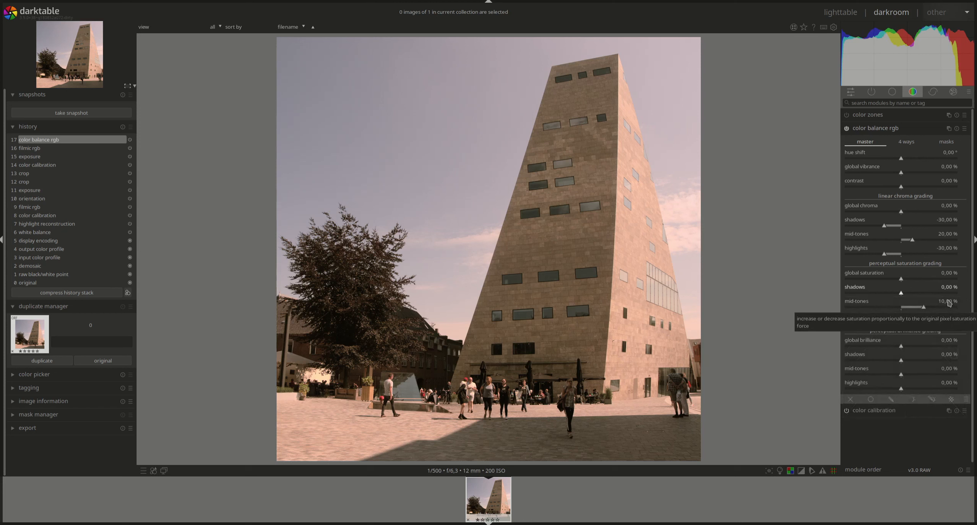
right_click(950, 302)
type("20")
key("Return")
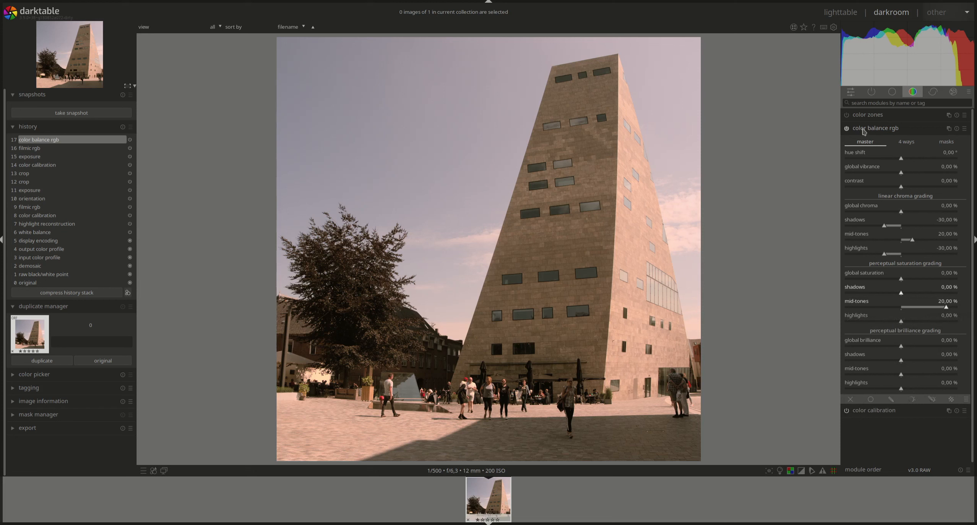
- Compare the photo with color balance rgb disabled and enabled, and collapse the module
left_click(847, 129)
left_click(848, 129)
left_click(877, 131)
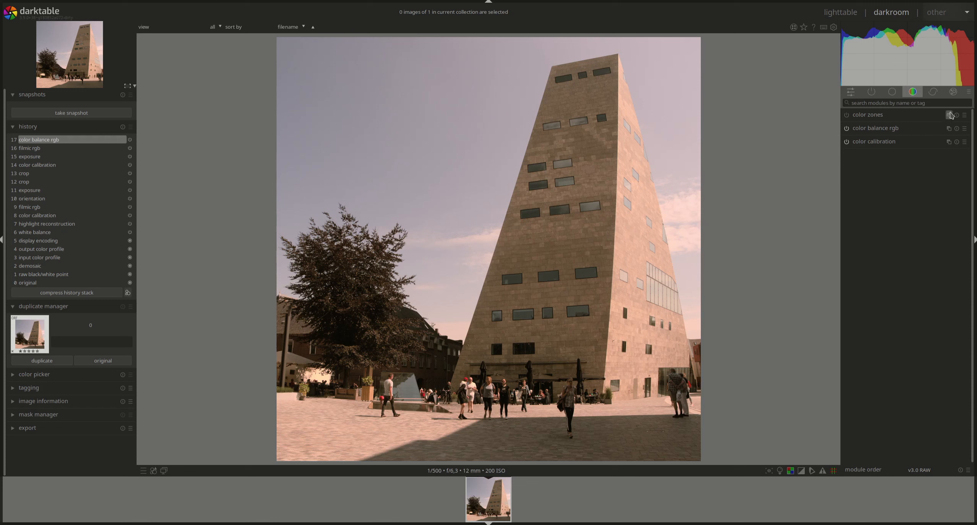
- Find the diffuse or sharpen module and apply its add local contrast preset
left_click(934, 93)
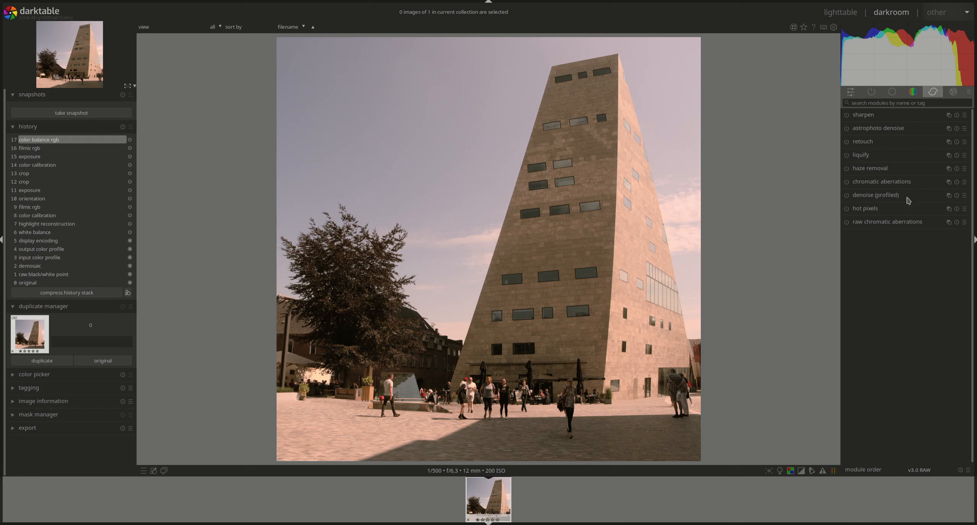
type("diff")
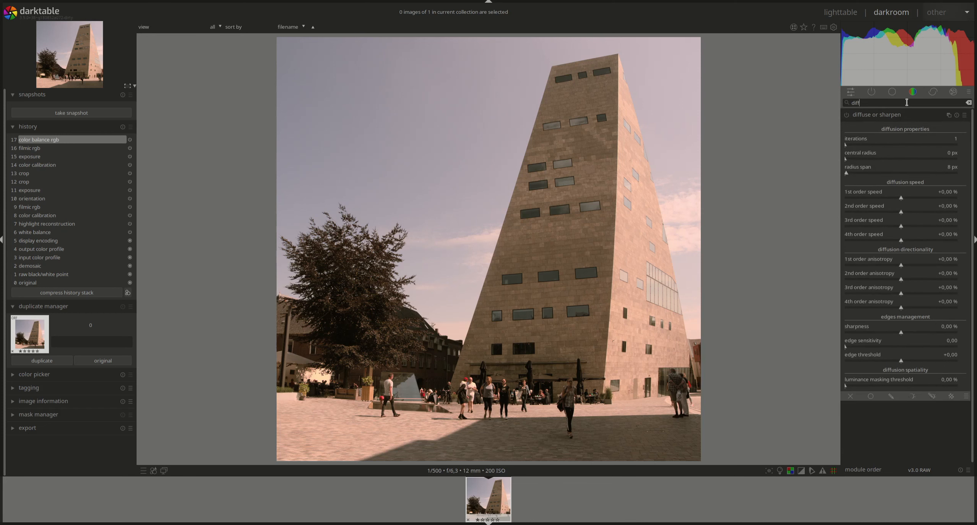
right_click(893, 116)
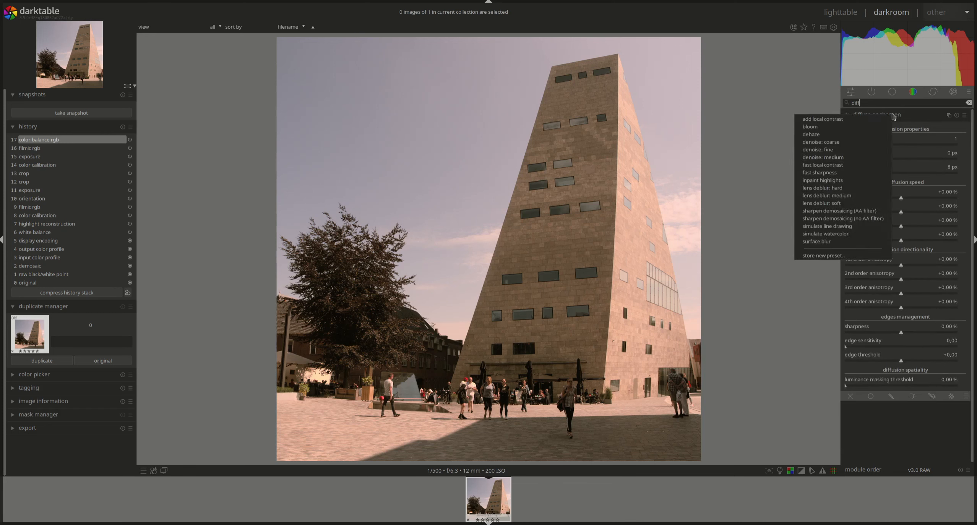
left_click(847, 119)
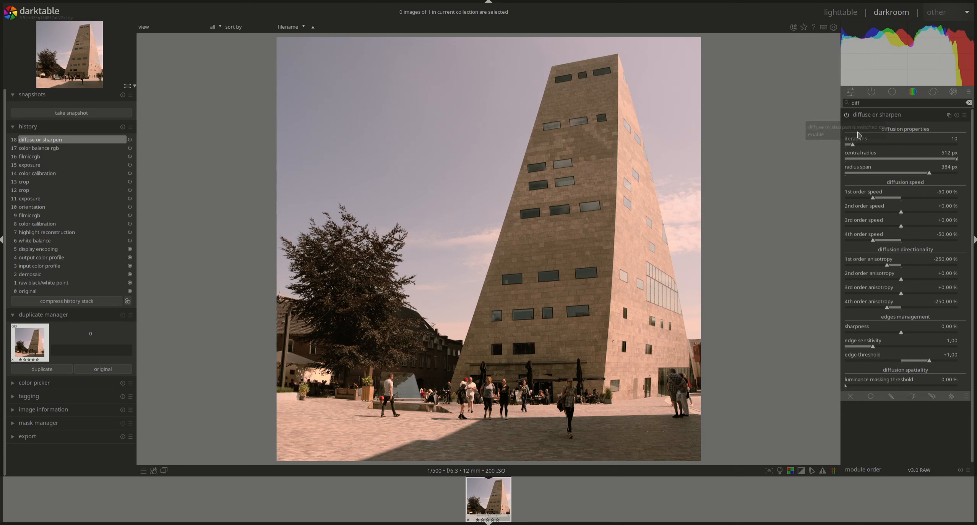
- Set the iterations of diffuse or sharpen to 5 and collapse the module
right_click(955, 142)
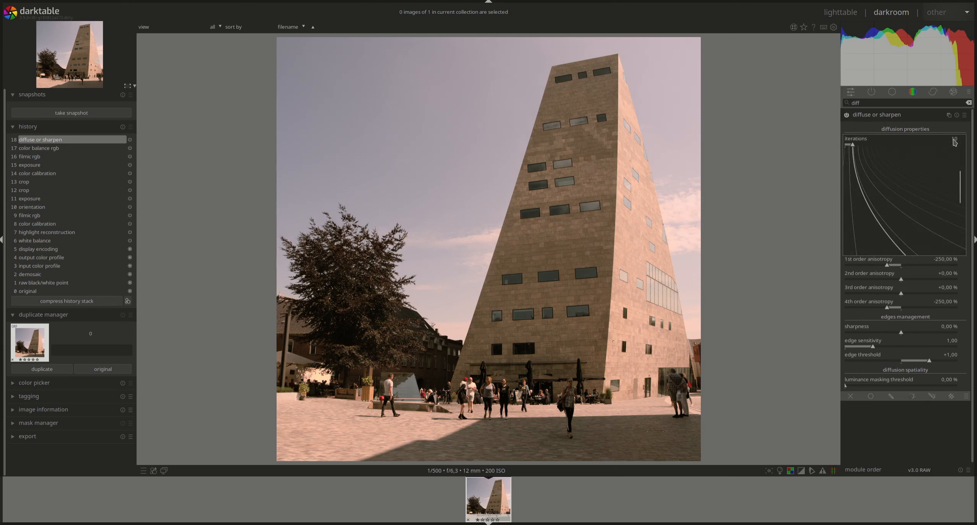
type("5")
key("Return")
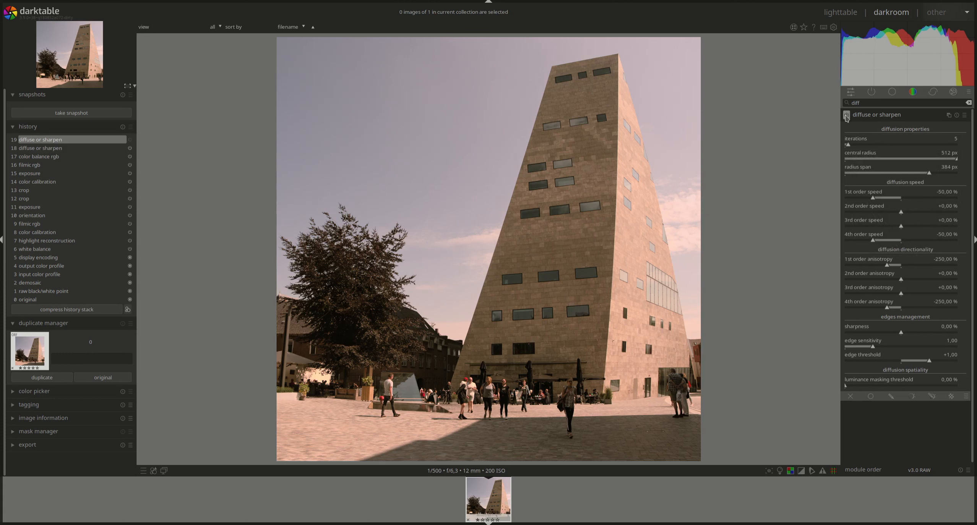
left_click(878, 117)
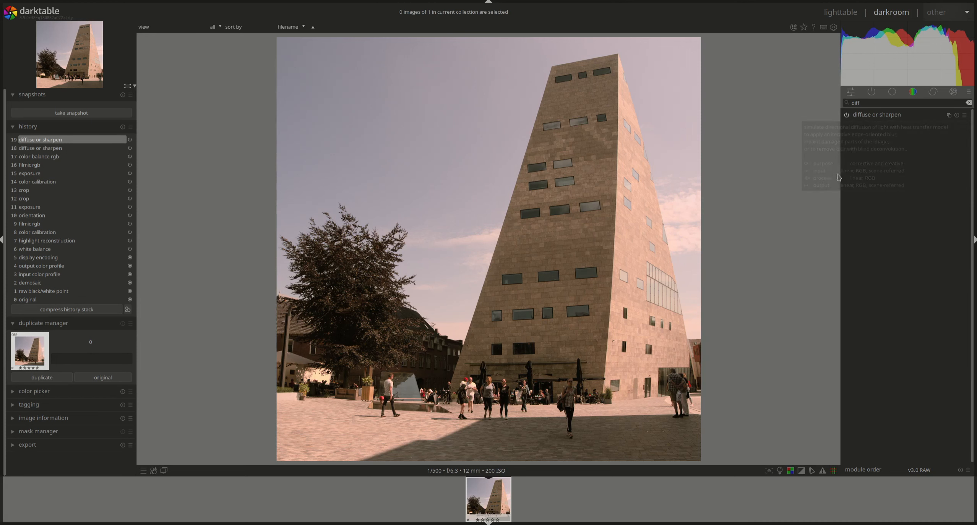
- Add a second instance of diffuse or sharpen with 1st order speed -40% and 3rd order speed -50%
left_click(949, 116, "ctrl")
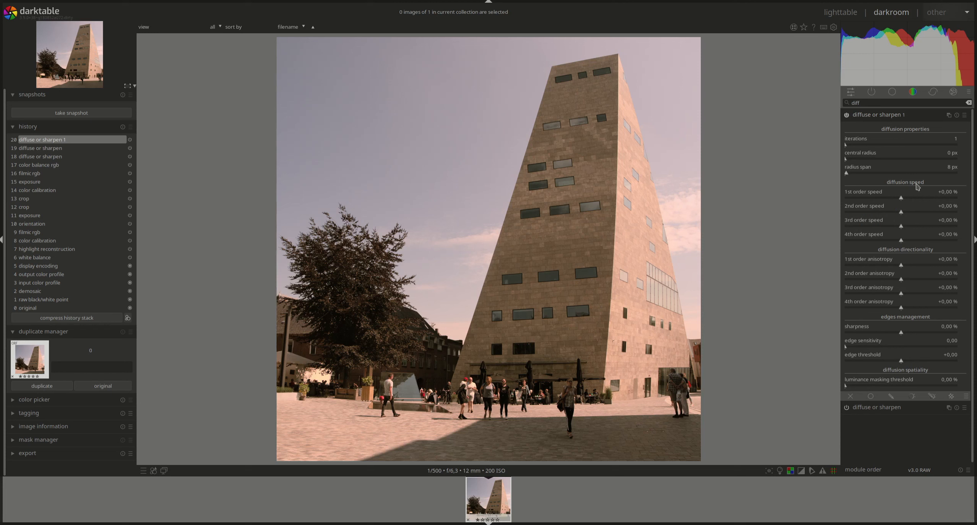
right_click(946, 191)
type("-40")
key("Return")
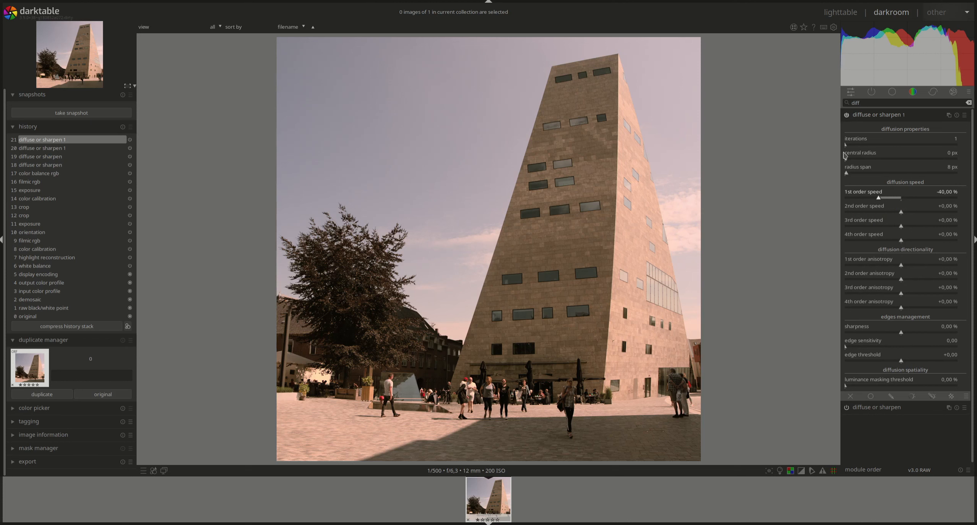
right_click(954, 224)
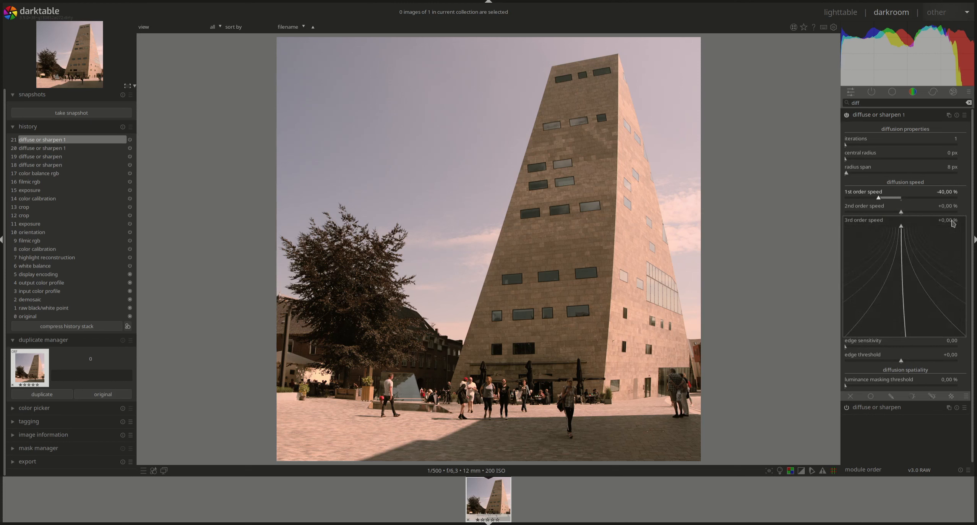
type("-50")
key("Return")
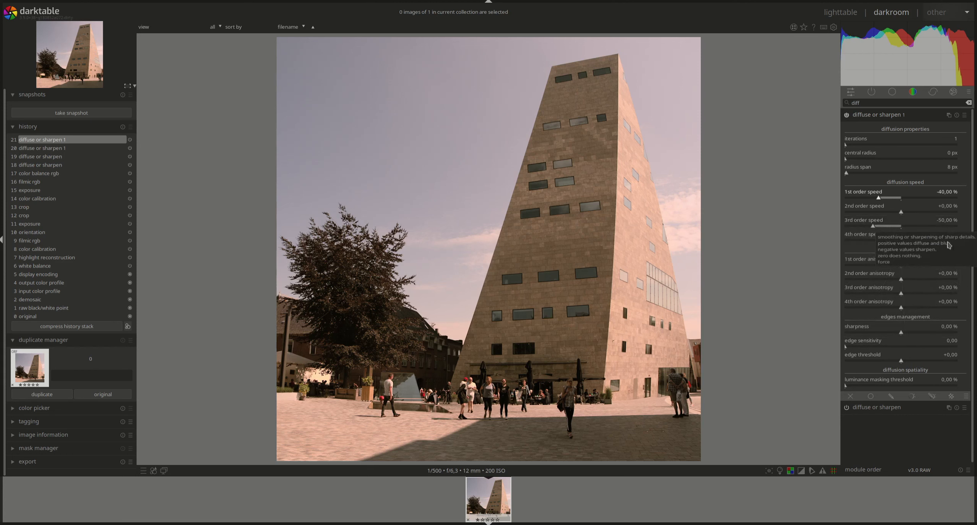
- Switch the second diffuse or sharpen instance off and on twice to compare the photo
left_click(847, 116)
left_click(847, 116)
left_click(847, 116)
left_click(847, 116)
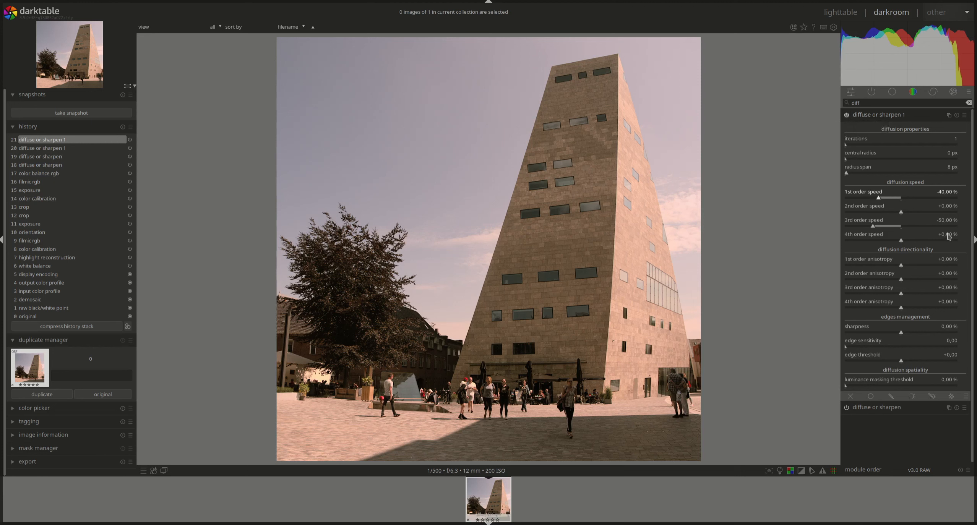
- Set the 2nd and 4th order speeds of the second diffuse or sharpen instance to -10% each
right_click(952, 211)
type("-10")
key("Return")
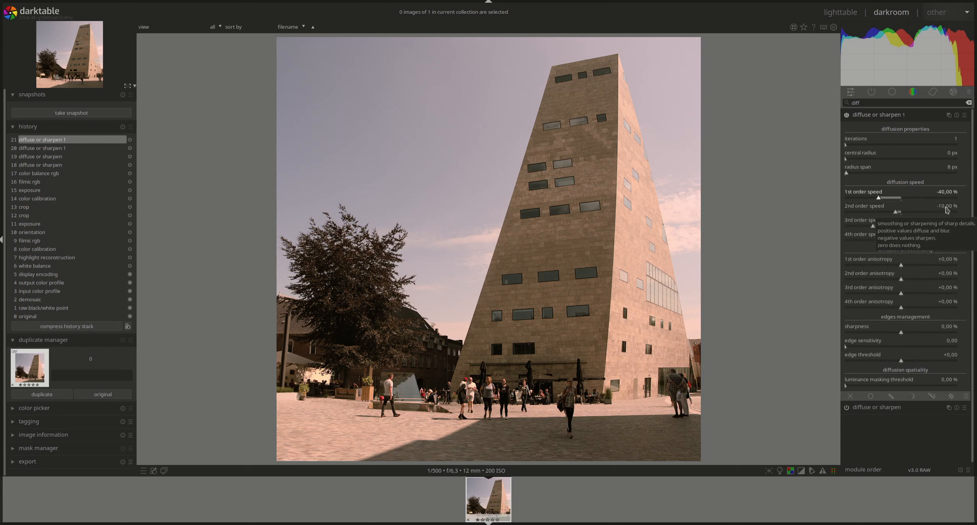
right_click(952, 237)
type("-10")
key("Return")
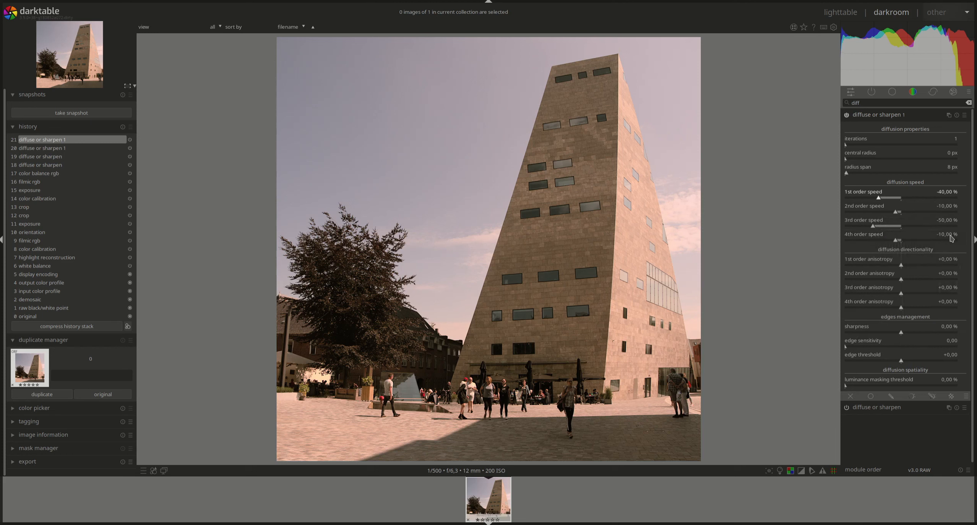
- Collapse the second diffuse or sharpen instance, compare the photo without and with it, and inspect the tower's details up close
left_click(866, 115)
left_click(847, 115)
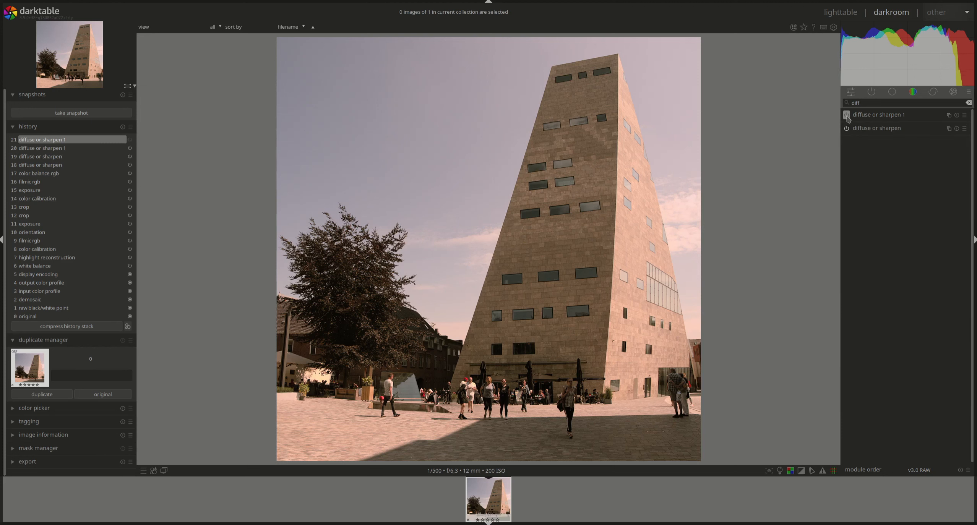
left_click(847, 115)
scroll(509, 184, "up", 4)
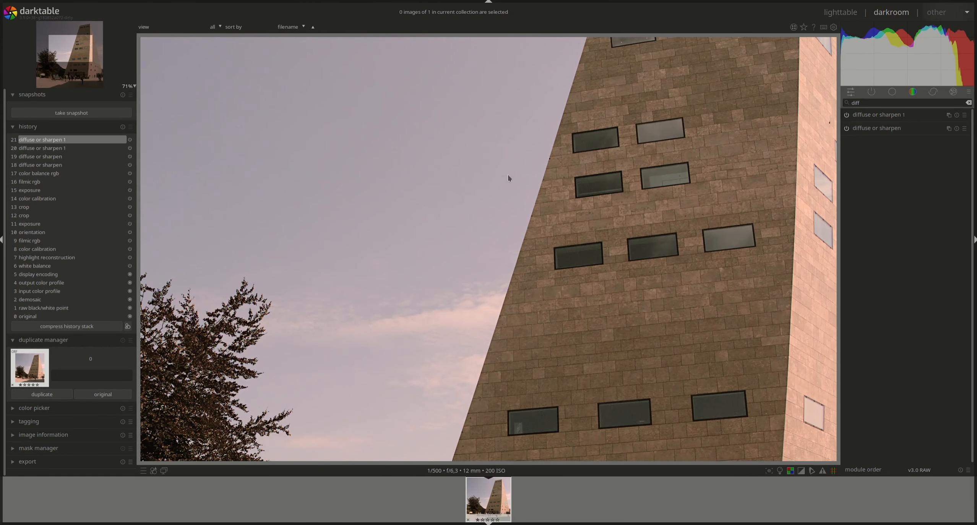
scroll(488, 195, "down", 4)
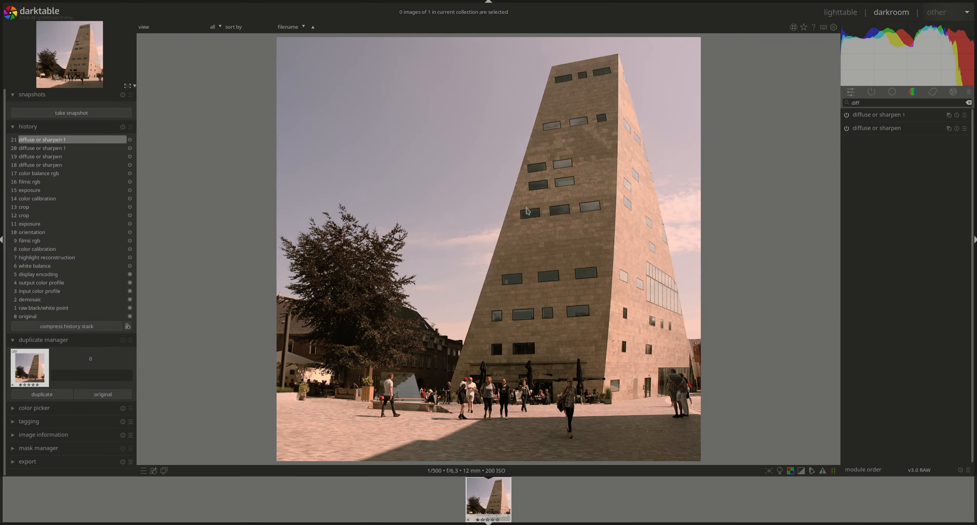
- Add noise to the photo with the censorize module, trying noise levels of about 0.4 and 0.2 and settling on 0.3
left_click(952, 94)
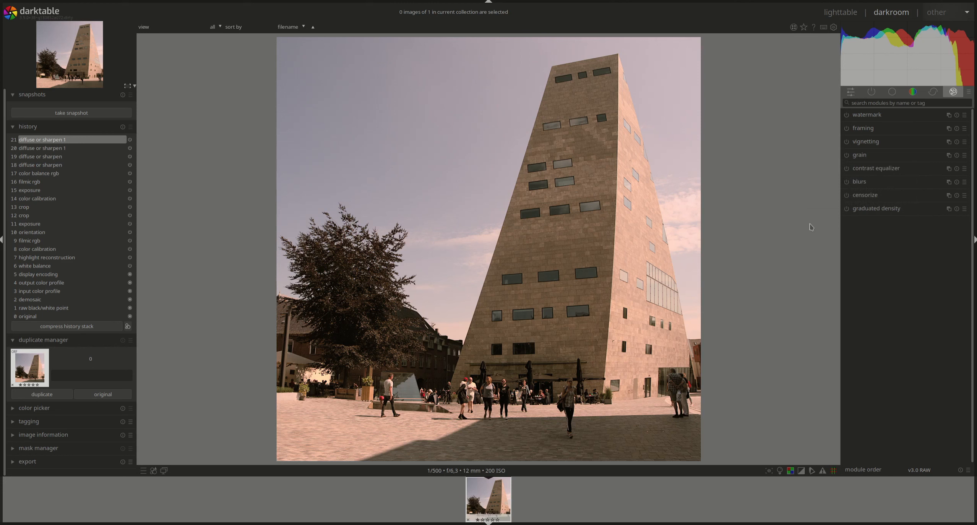
left_click(870, 200)
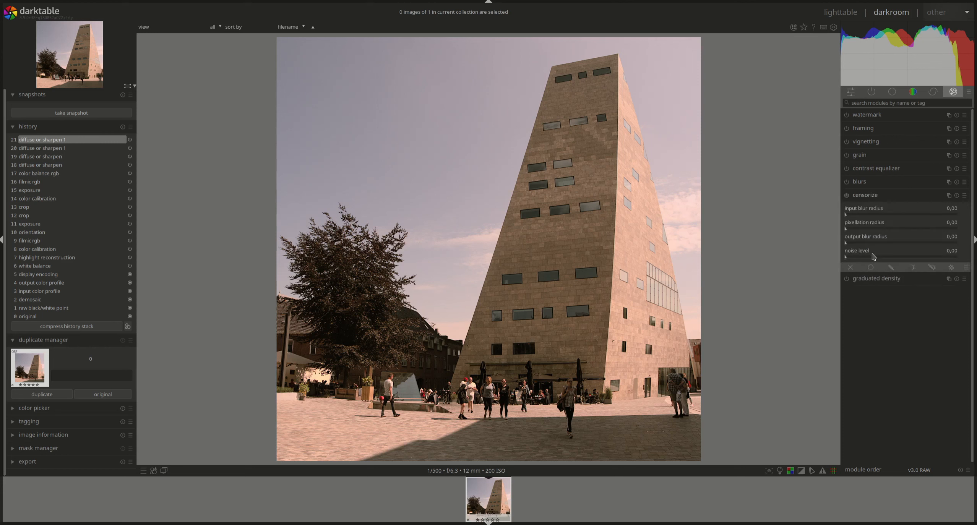
left_click_drag(847, 261, 894, 261)
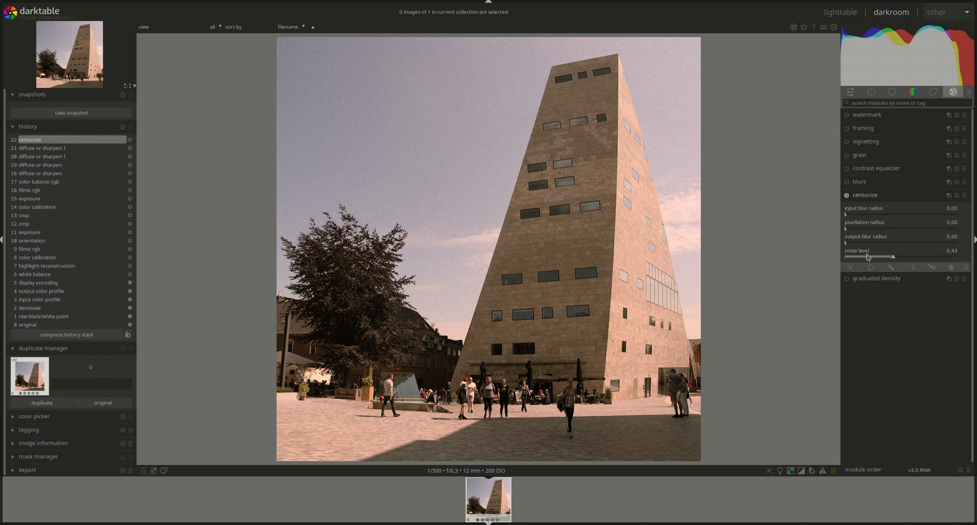
right_click(950, 253)
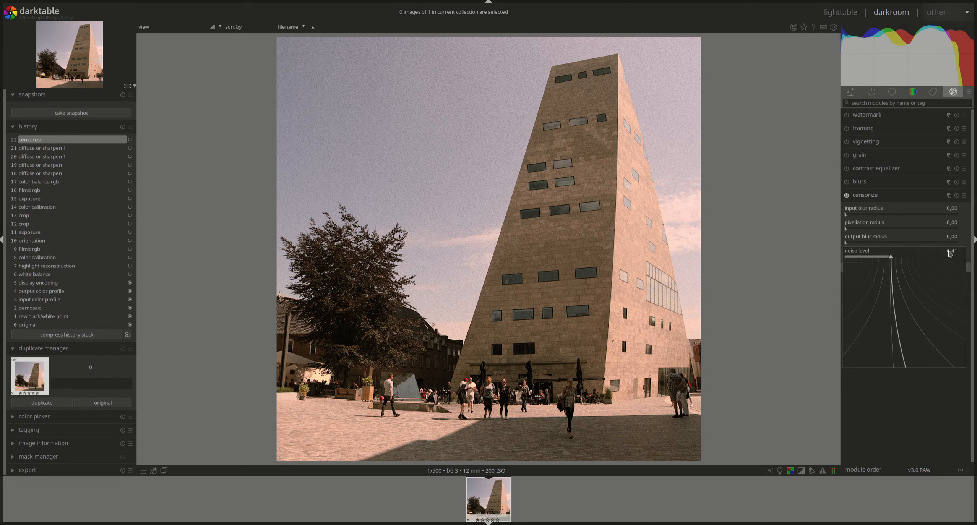
type("0.2")
key("Return")
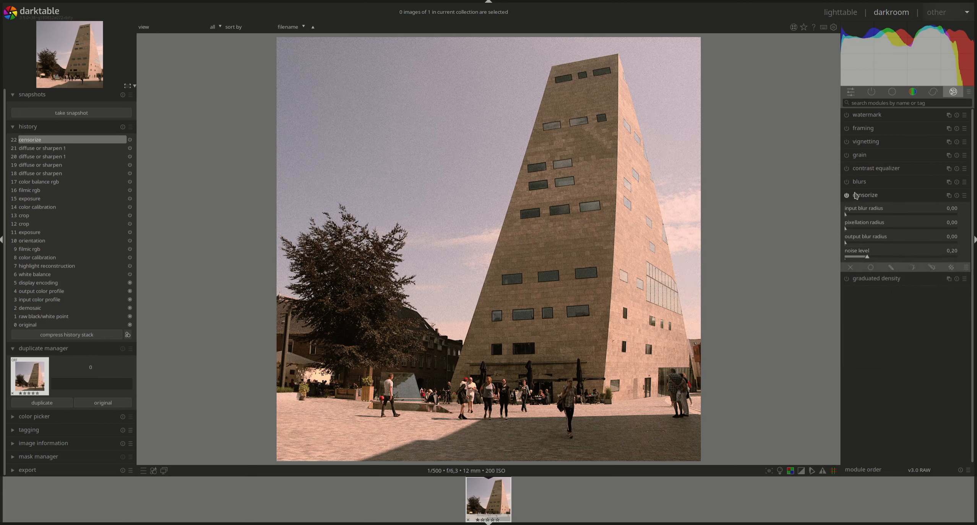
right_click(955, 254)
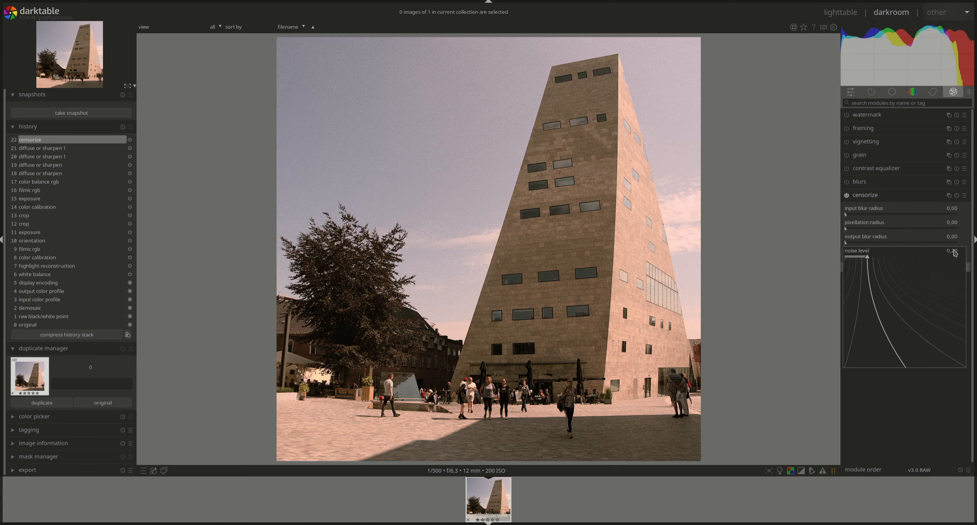
type("0.3")
key("Return")
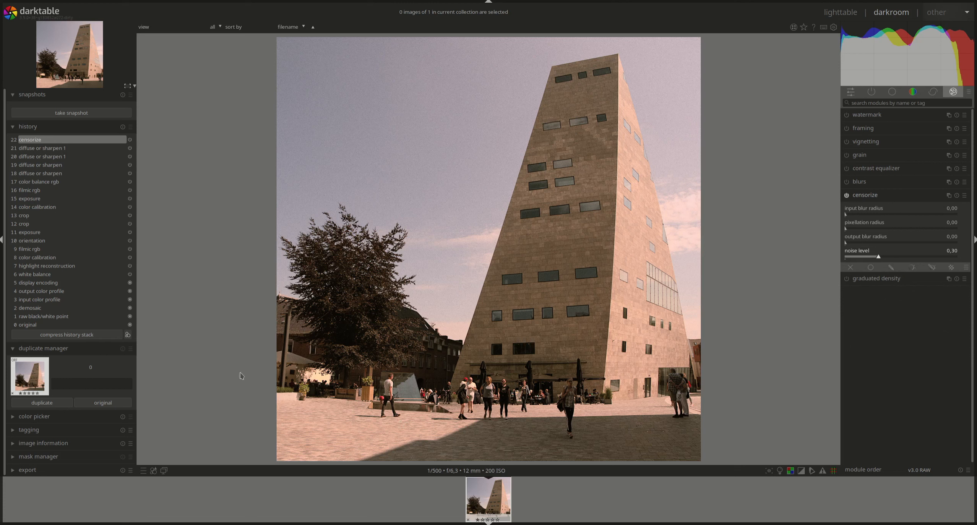
- Compress the history stack of the photo
left_click(103, 334)
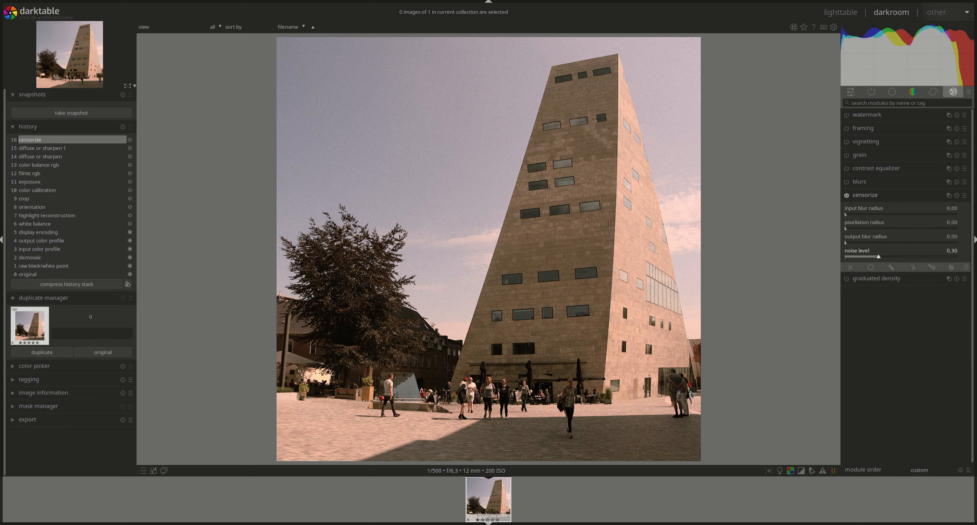
mouse_move(898, 66)
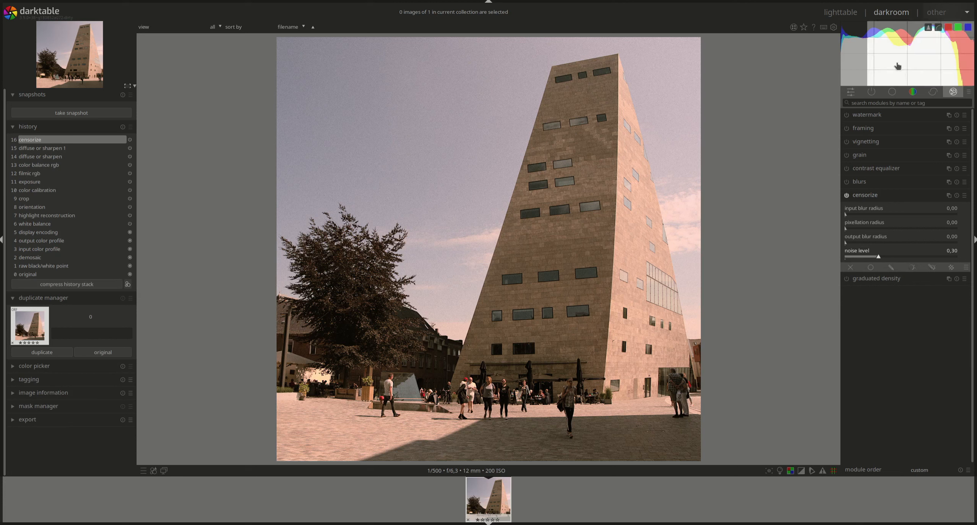
- Give the second diffuse or sharpen instance a drawn gradient mask placed horizontally at the foot of the tower
left_click(933, 92)
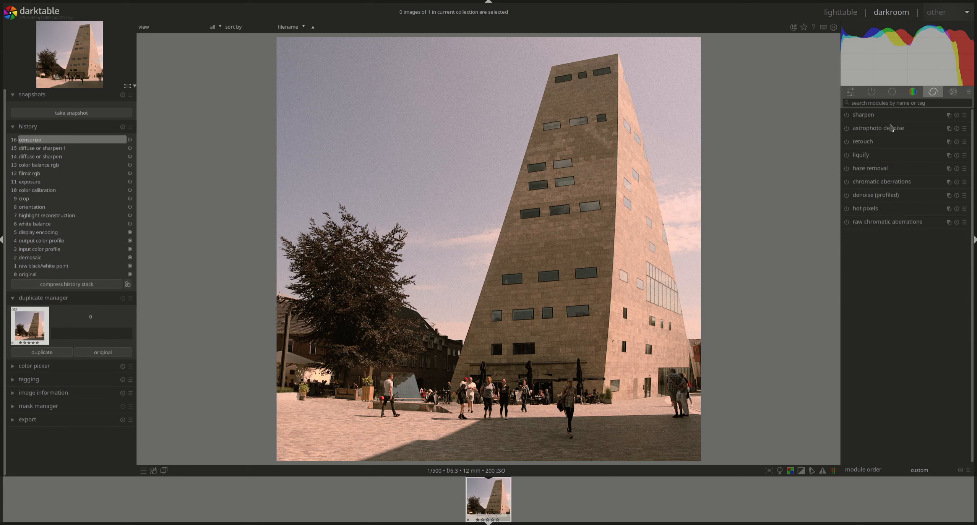
left_click(871, 91)
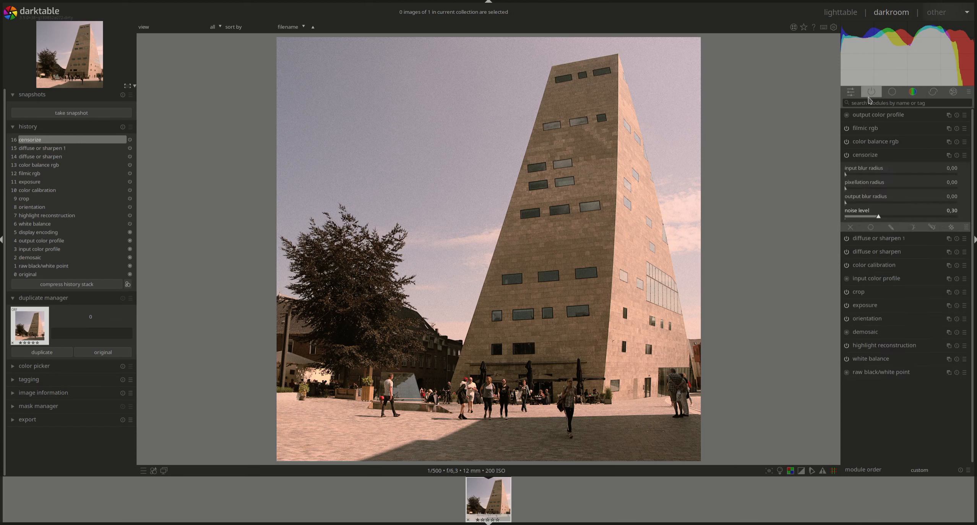
left_click(868, 154)
left_click(884, 170)
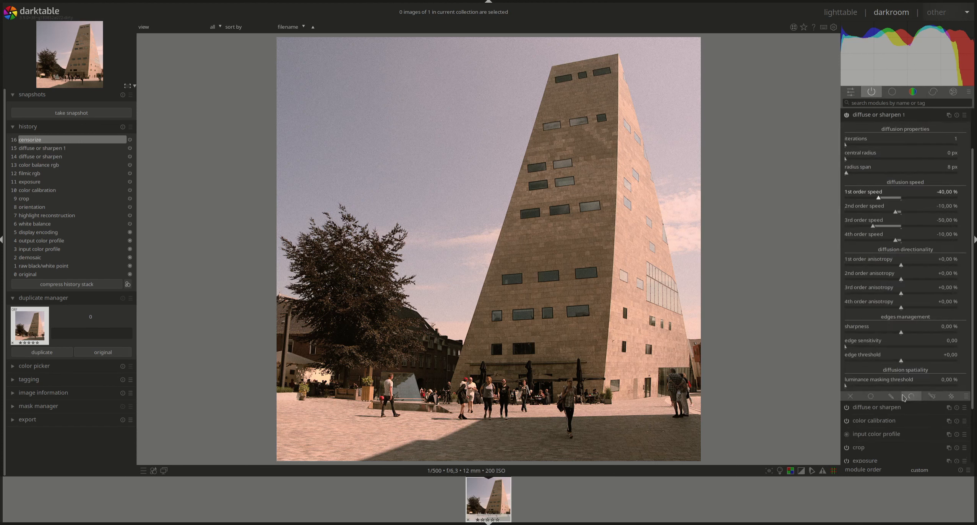
left_click(891, 396)
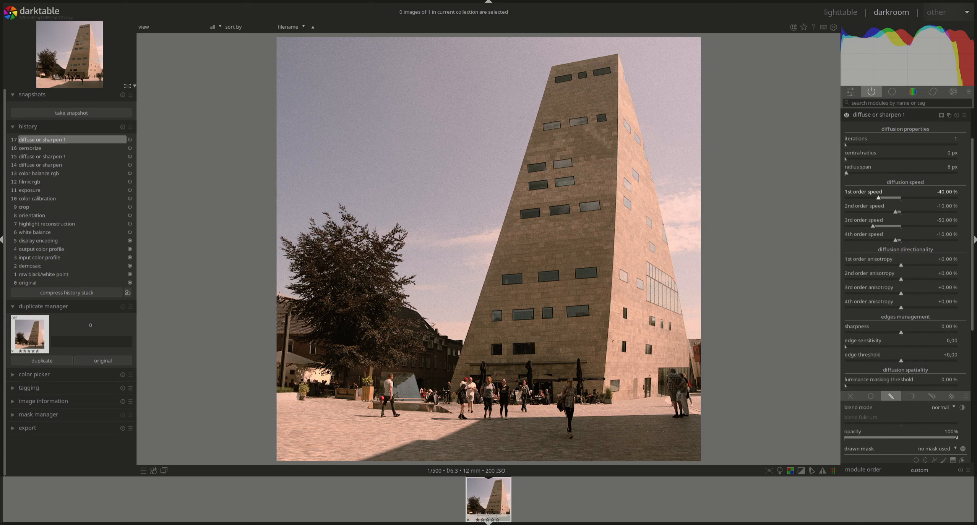
scroll(974, 294, "down", 5)
left_click(953, 385)
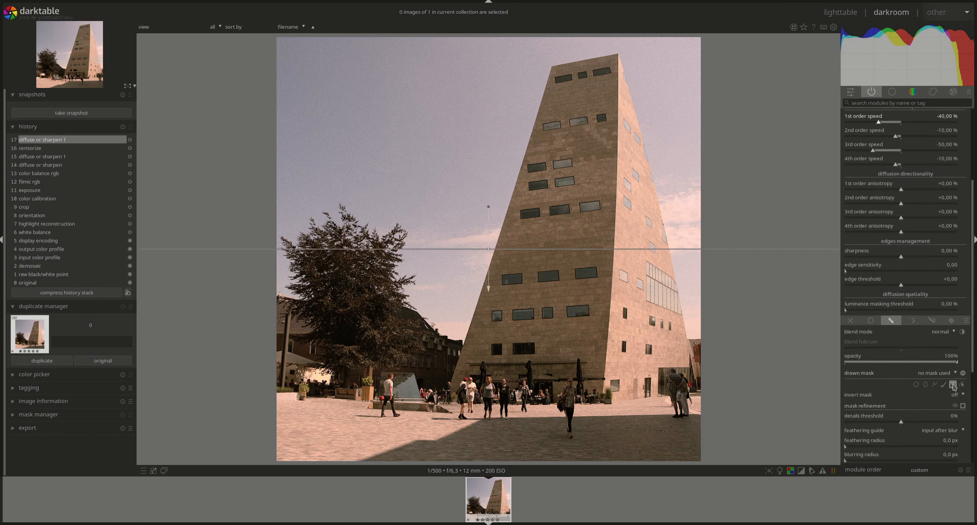
left_click(525, 377)
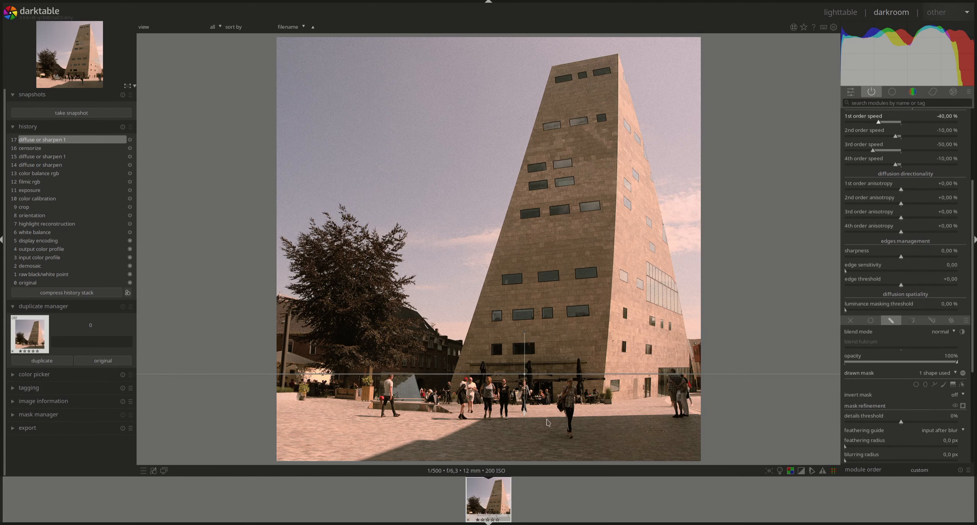
- Display the gradient mask over the photo and set its mask contrast to +73%
left_click(963, 405)
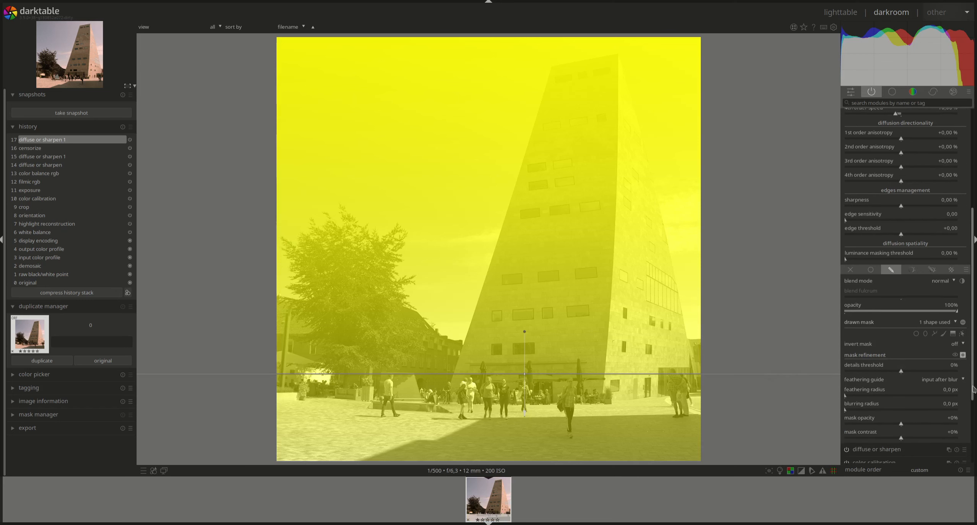
scroll(915, 392, "down", 5)
scroll(914, 392, "up", 3)
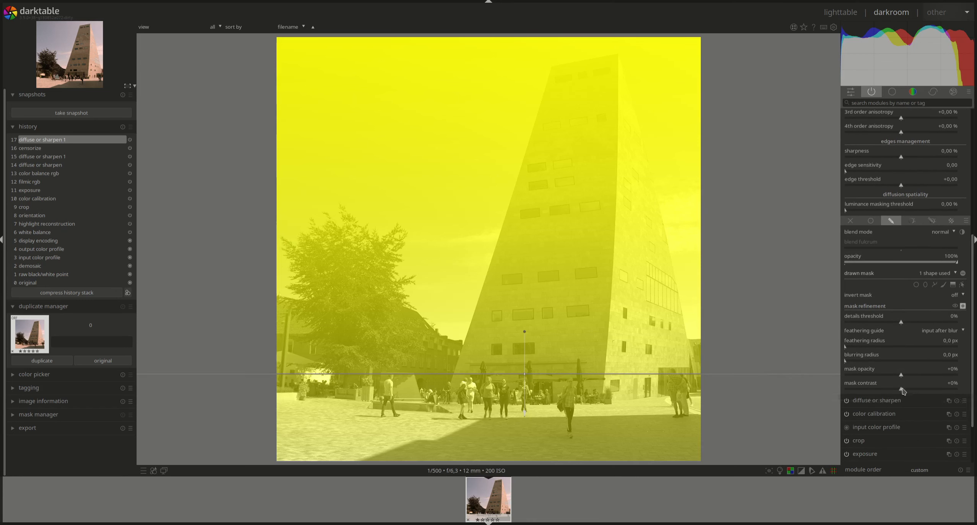
left_click_drag(912, 393, 942, 393)
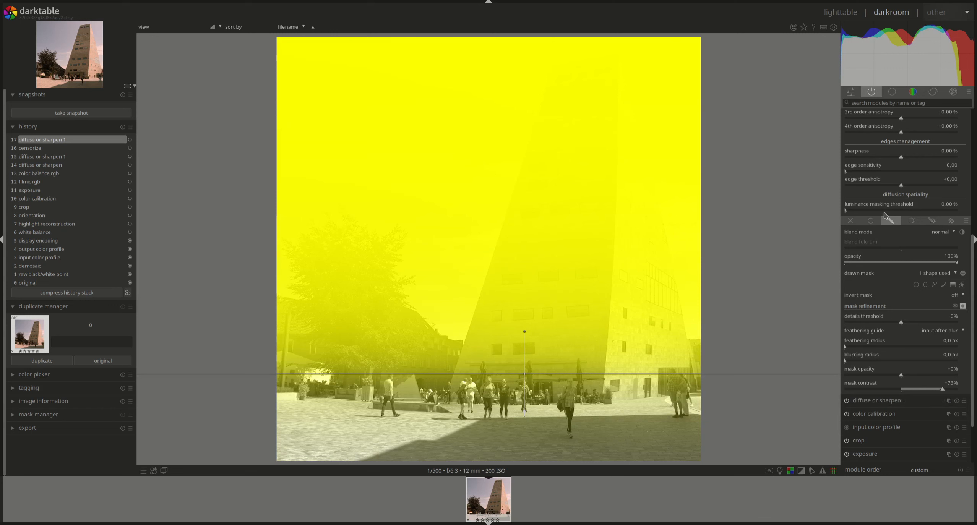
- Collapse the masked diffuse or sharpen instance and compare the photo at the censorize history state with the latest state
left_click_drag(973, 261, 974, 152)
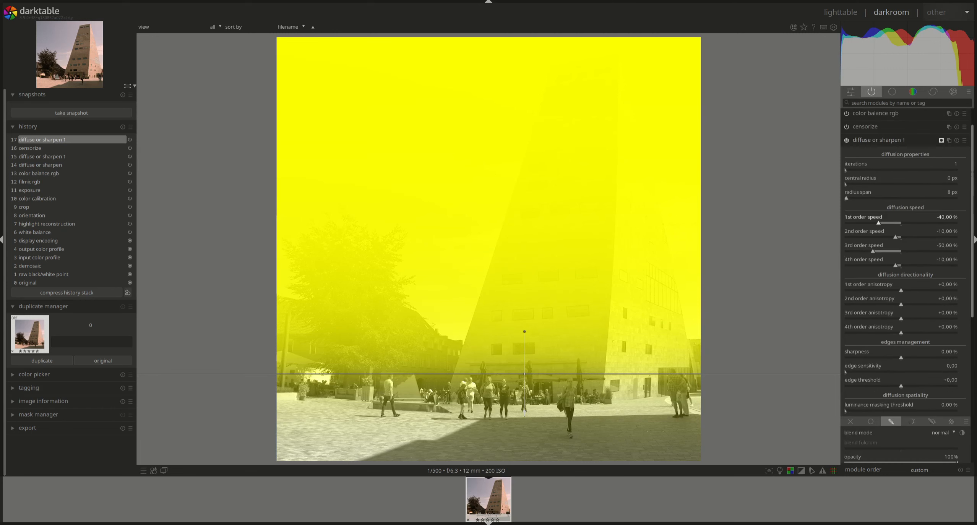
left_click(874, 143)
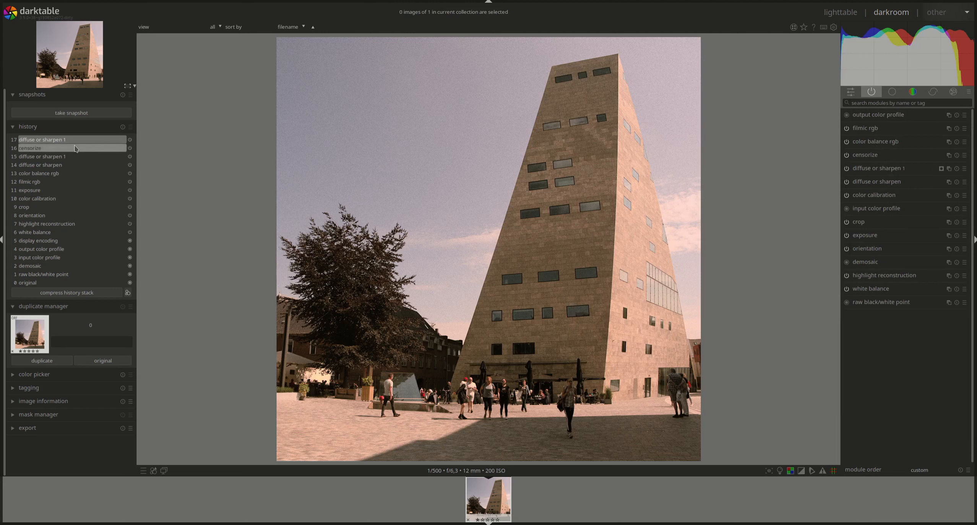
left_click(76, 149)
left_click(75, 141)
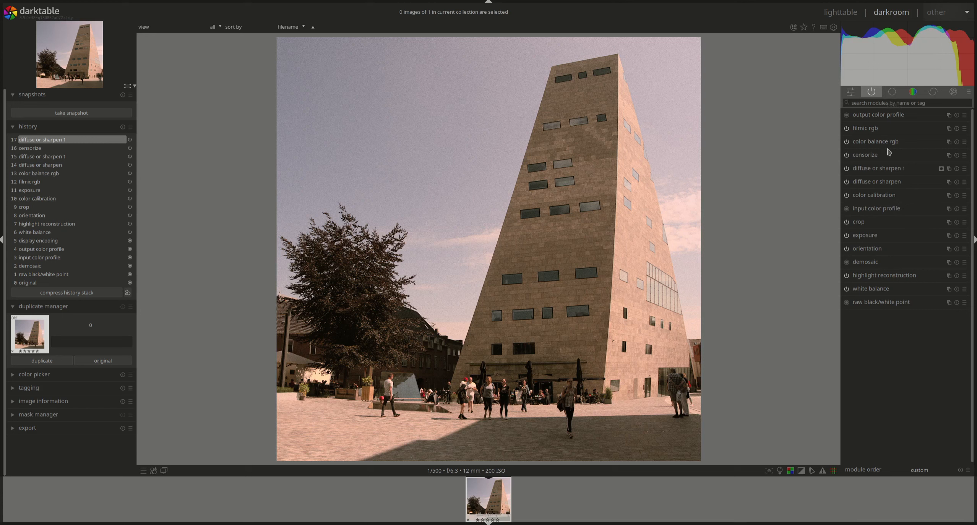
- Reduce the global chroma in color balance rgb to about -20.8%
left_click(881, 145)
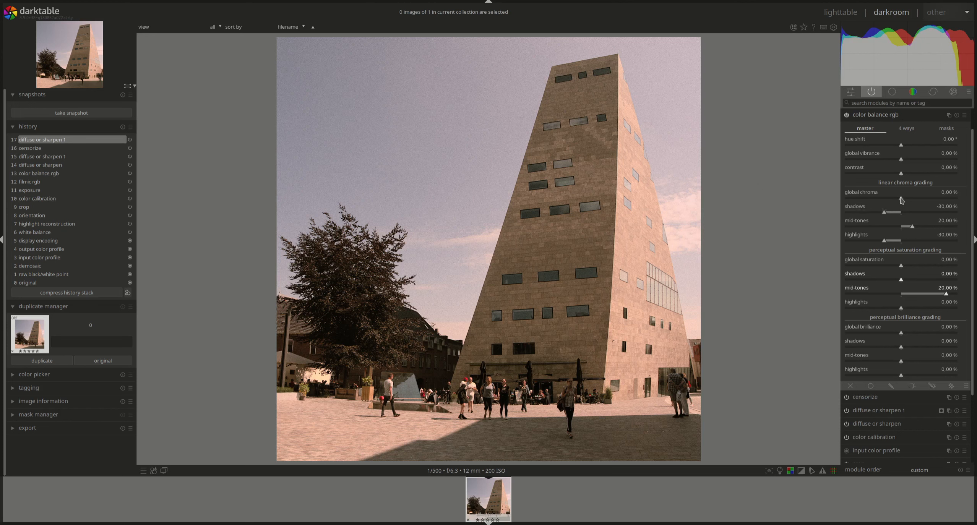
left_click_drag(902, 201, 901, 201)
mouse_move(891, 202)
left_mouse_down()
mouse_move(858, 200)
mouse_move(878, 201)
left_mouse_up()
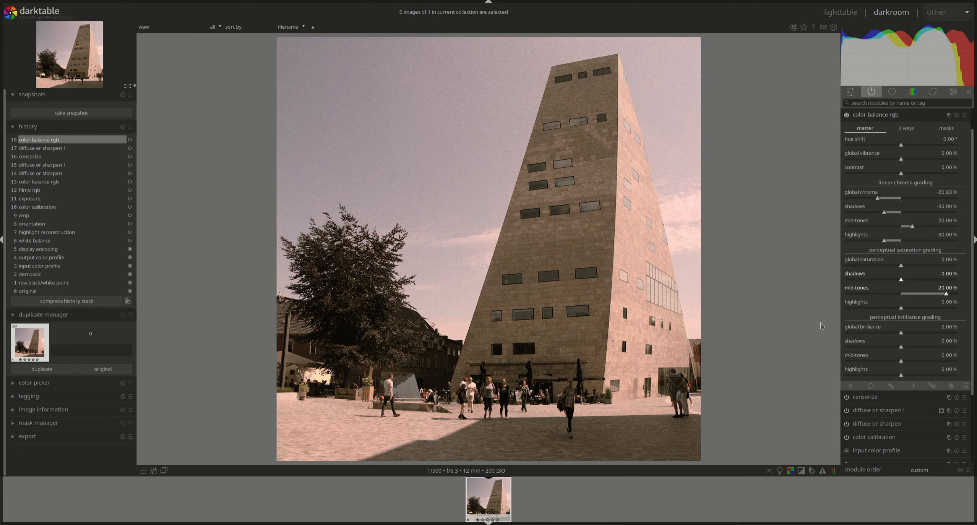
left_click(864, 116)
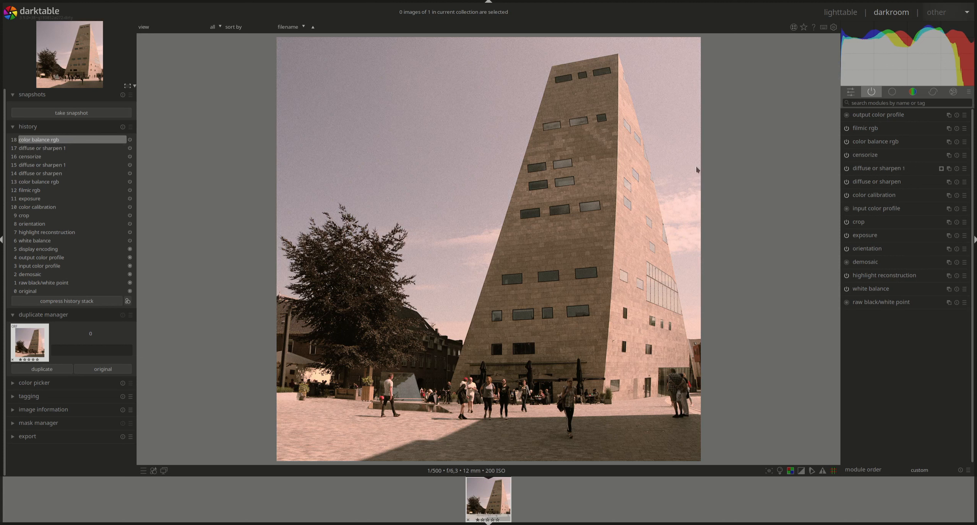
- Set the iterations of the masked diffuse or sharpen instance to 3
left_click(884, 169)
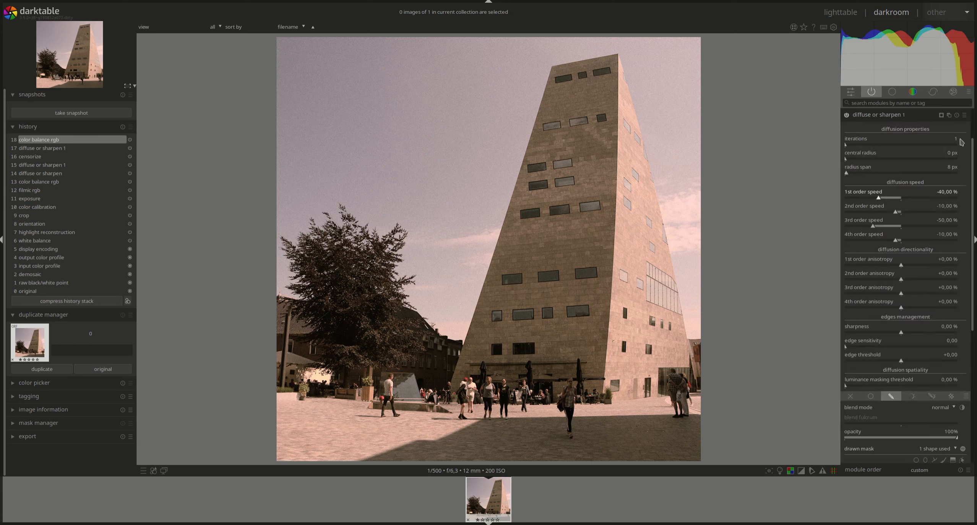
scroll(882, 145, "up", 1)
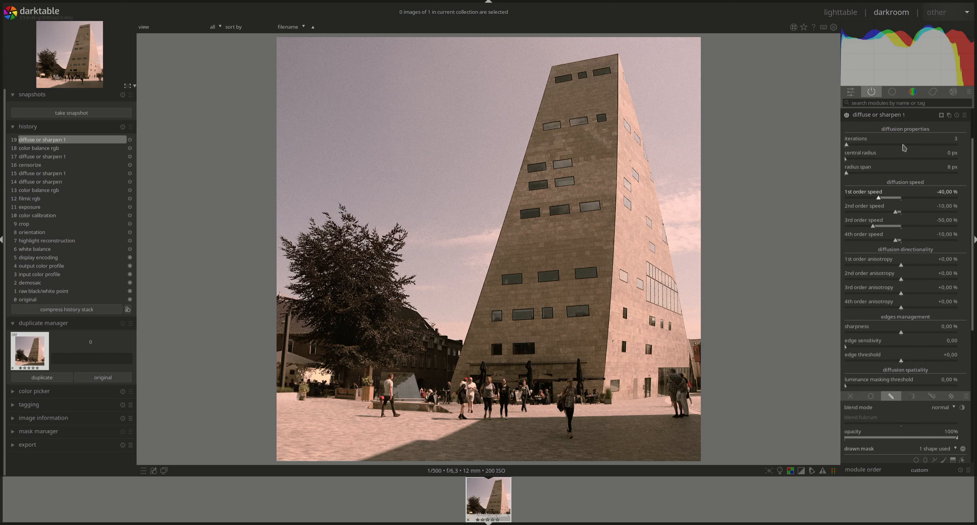
scroll(903, 147, "down", 1)
left_click(887, 116)
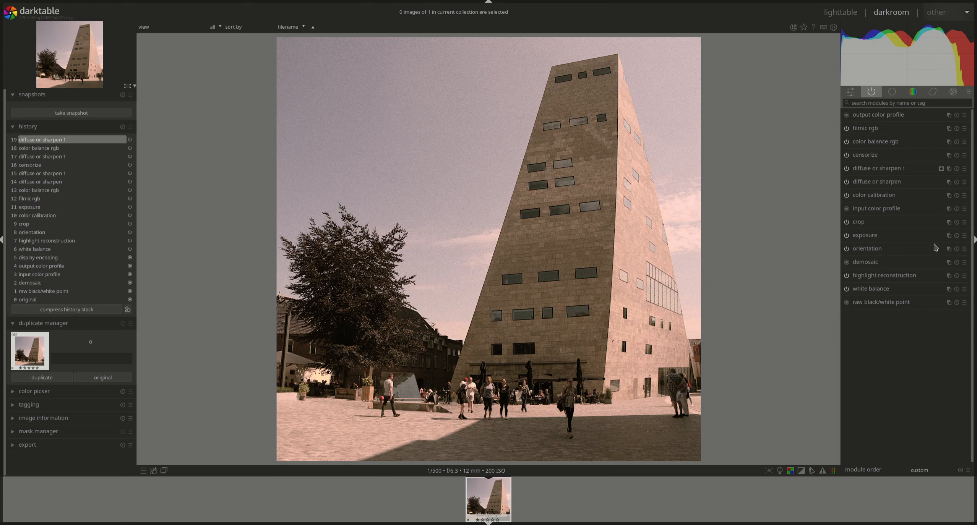
- Add a second exposure instance directly above color balance rgb and give it a tall drawn ellipse mask around the photo's centre
right_click(949, 236)
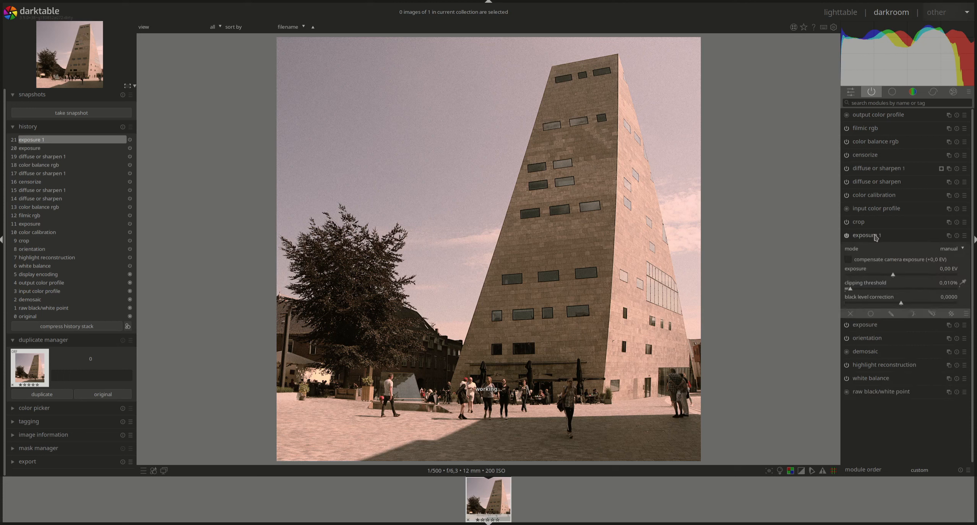
left_click_drag(877, 237, 879, 140)
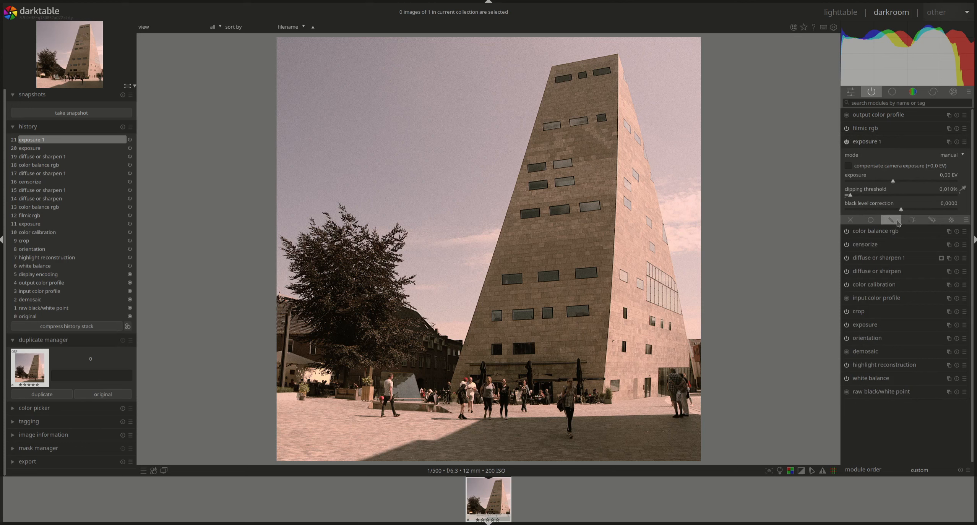
left_click(892, 221)
left_click(925, 257)
left_click(497, 266)
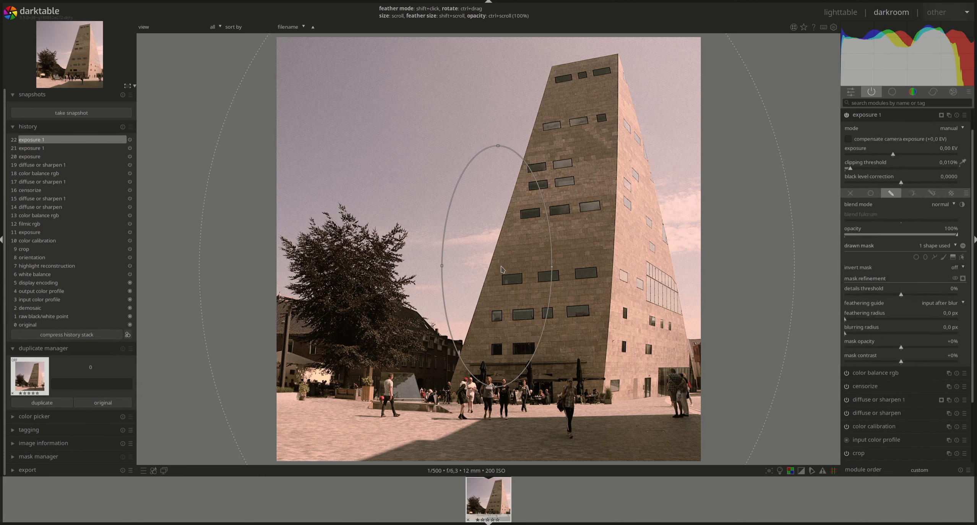
scroll(506, 260, "up", 5)
scroll(508, 256, "up", 5)
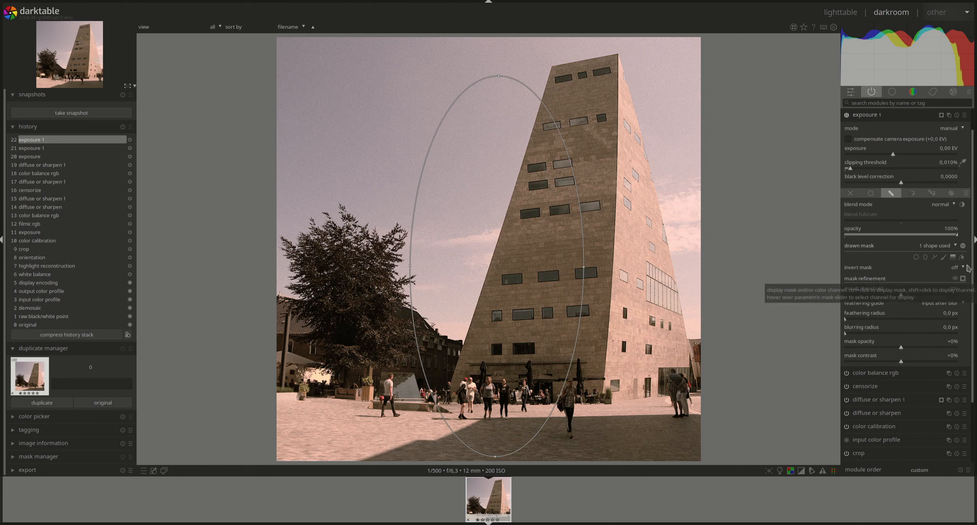
left_click(964, 246)
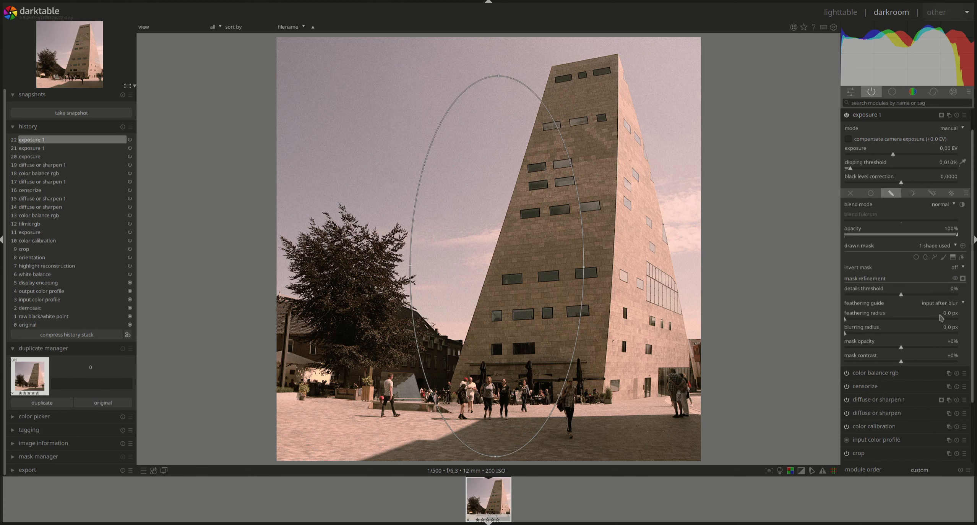
left_click(963, 258)
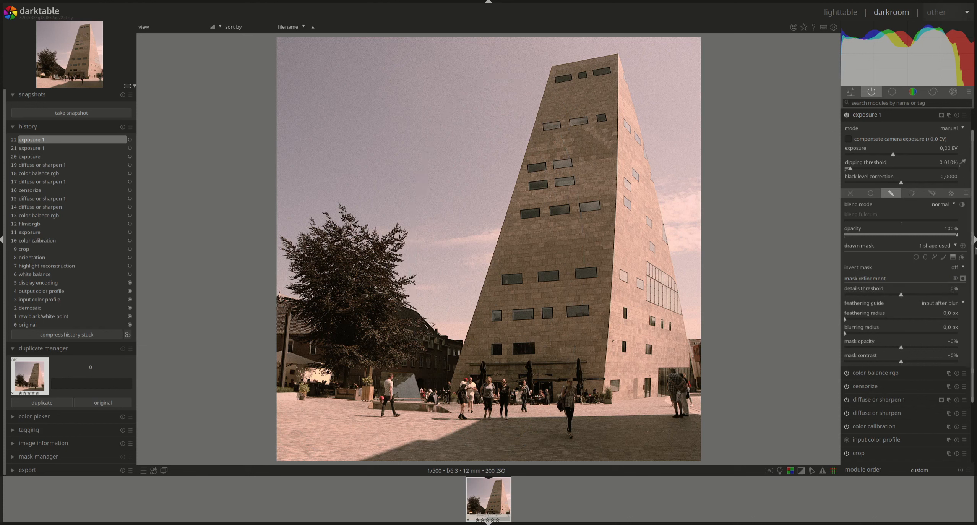
- Set the exposure of the masked exposure instance to -0.75 EV after trying -0.5 EV
right_click(948, 150)
type("-0.5")
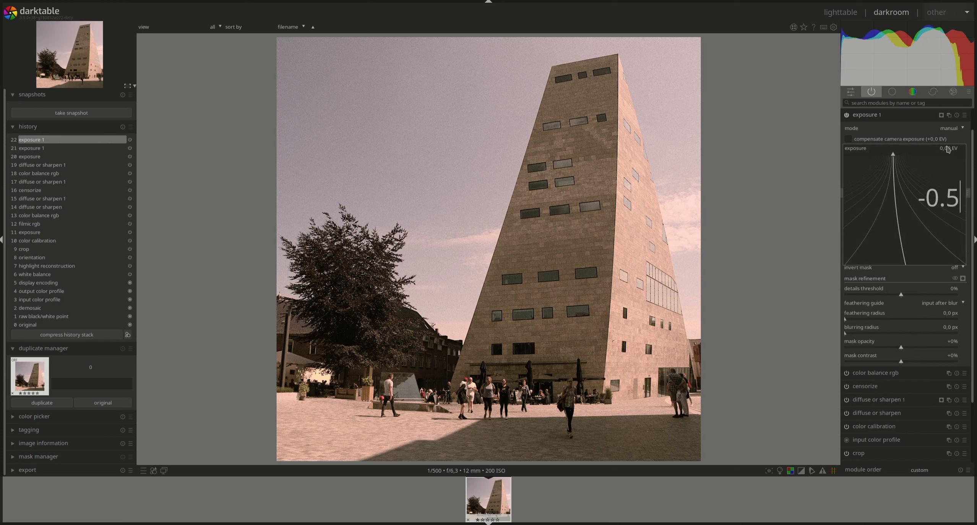
key("Return")
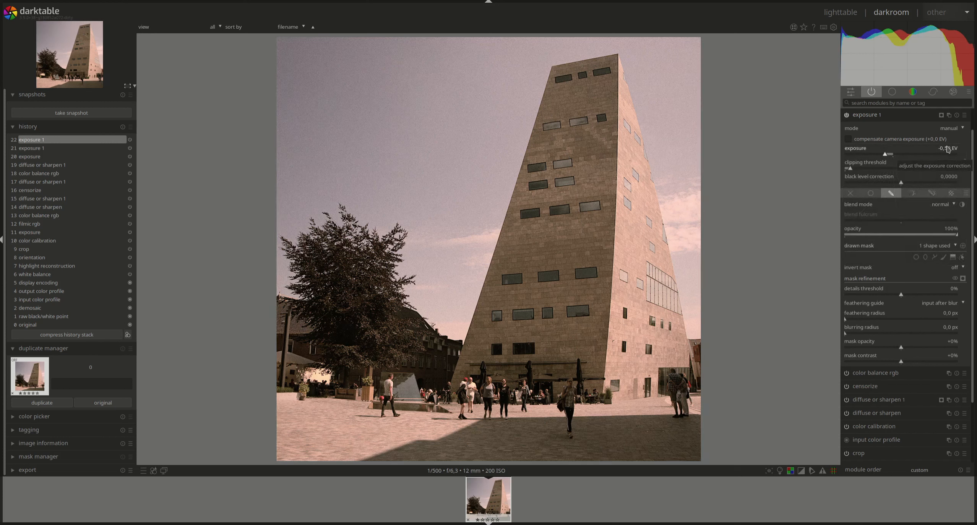
right_click(949, 150)
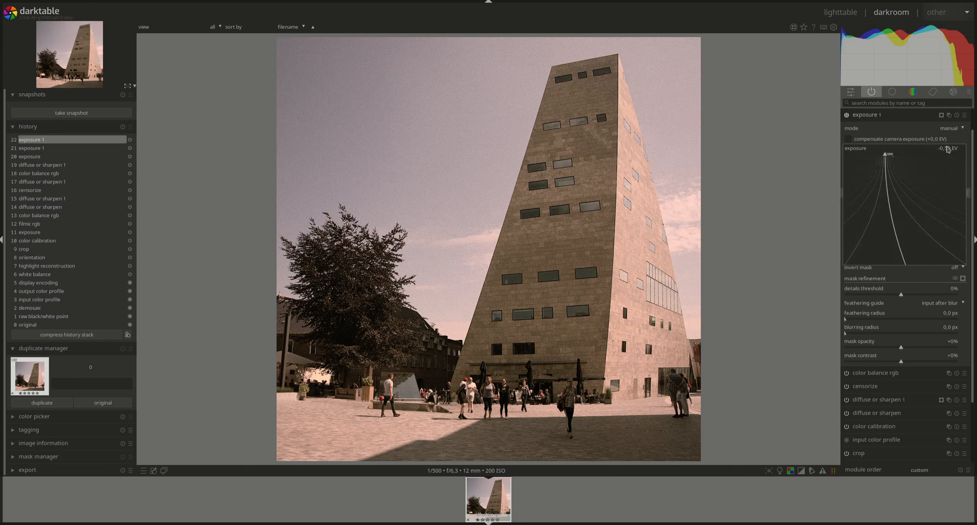
type("-0.75")
key("Return")
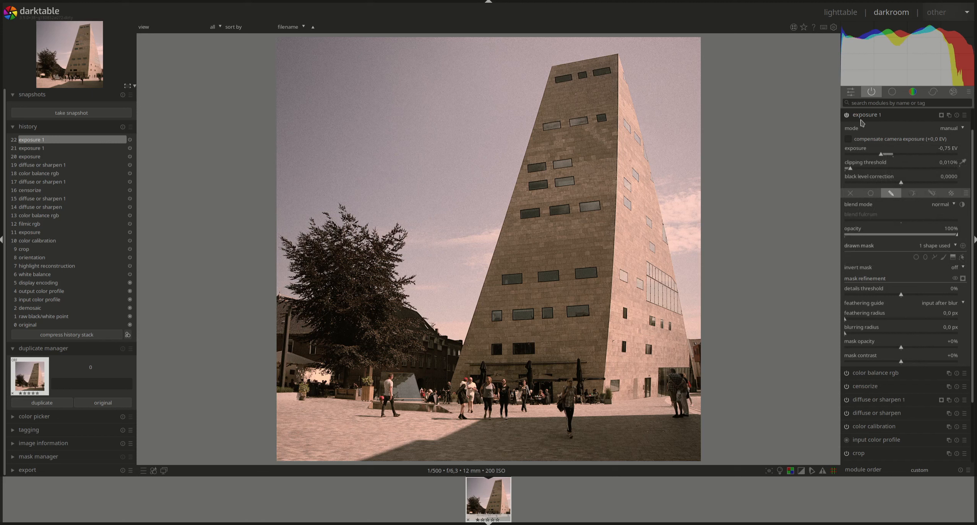
left_click(872, 116)
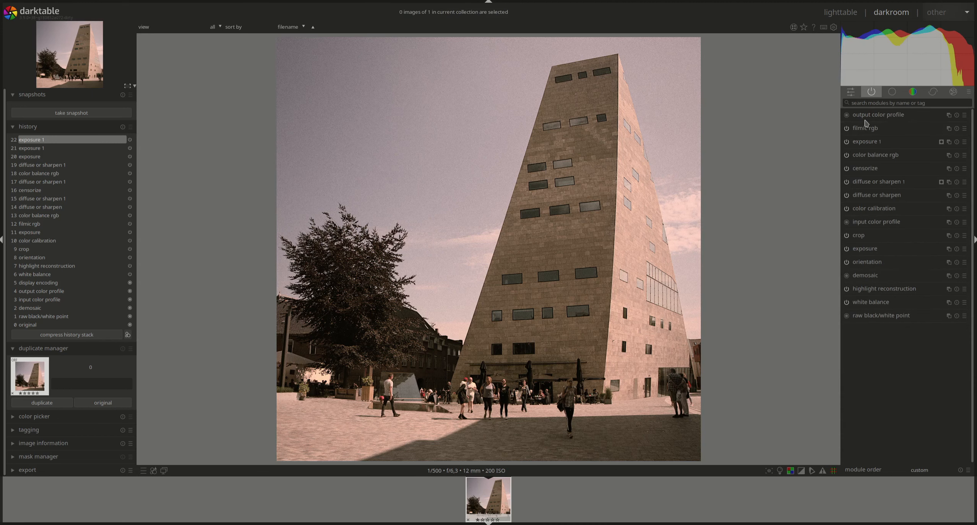
- Compare the photo with the masked exposure instance off and on, and compress the history stack
left_click(846, 142)
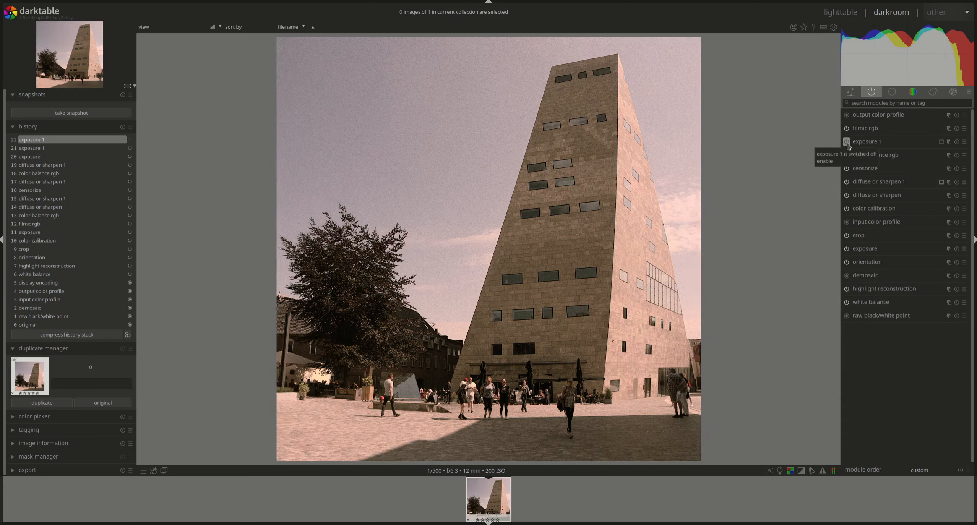
left_click(846, 143)
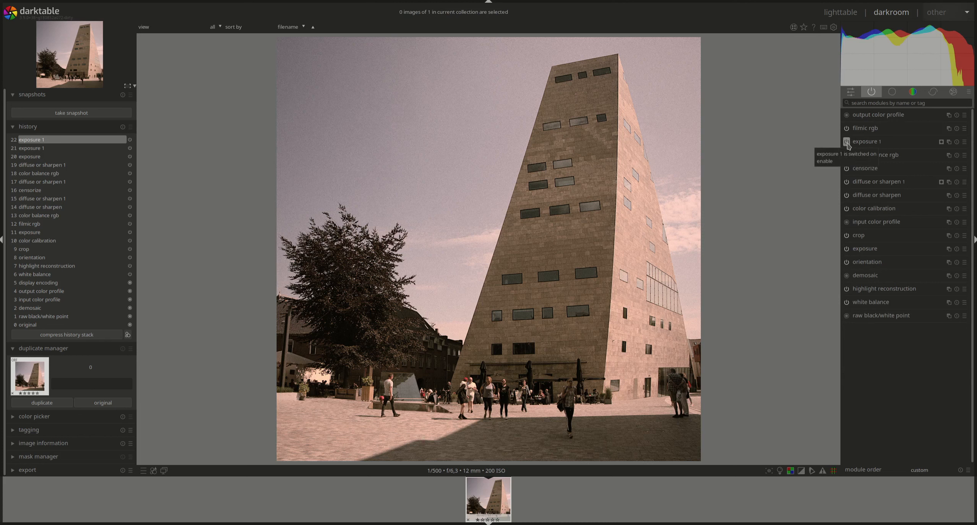
left_click(103, 335)
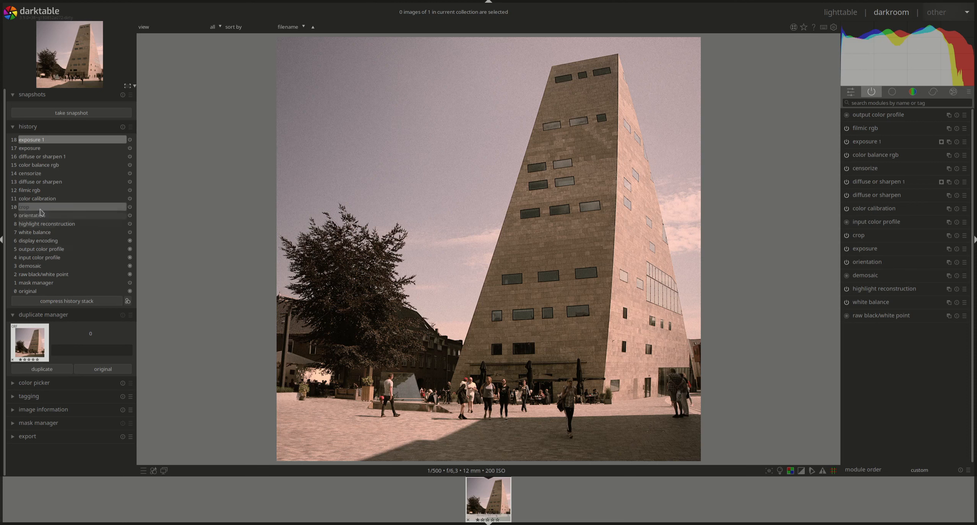
- Take a snapshot of the photo at the crop history state and compare it with the final edit using the split line
left_click(61, 206)
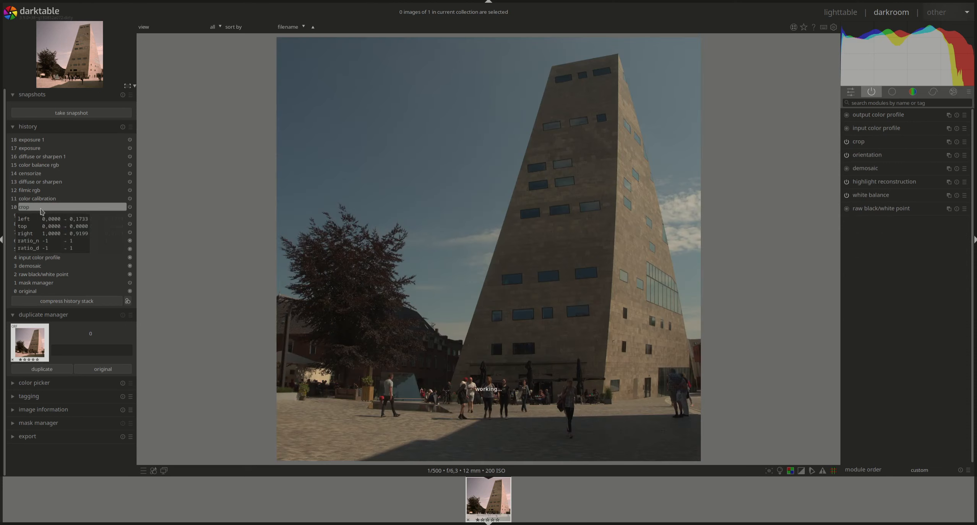
left_click(81, 117)
left_click(47, 146)
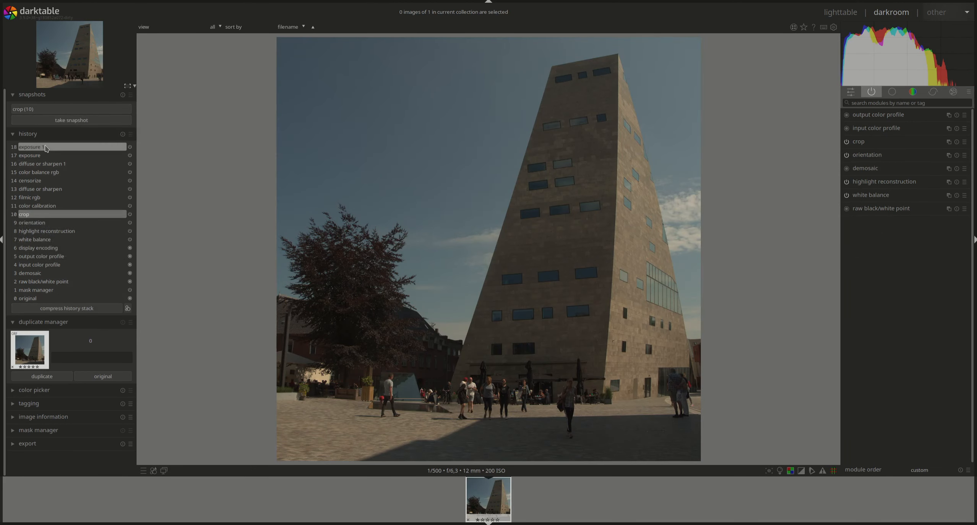
left_click(71, 109)
left_click_drag(485, 315, 252, 482)
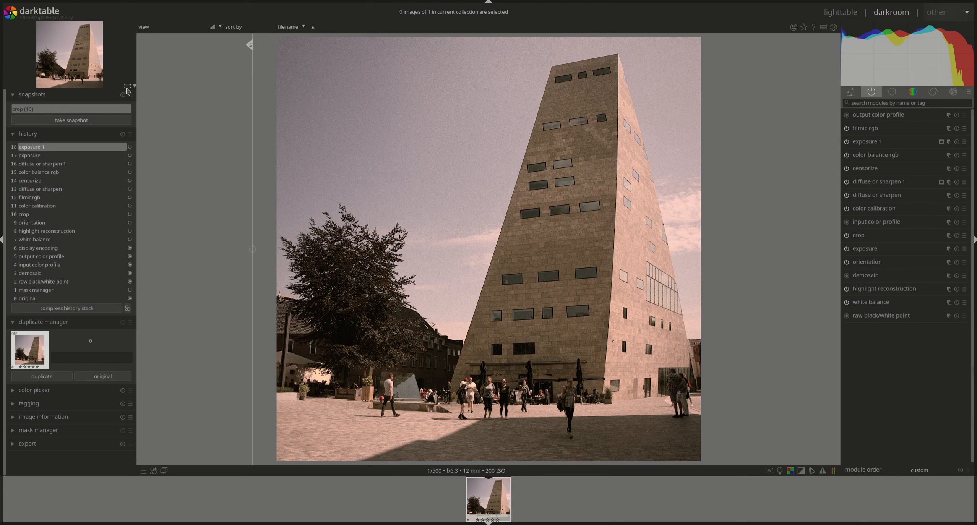
left_click(107, 109)
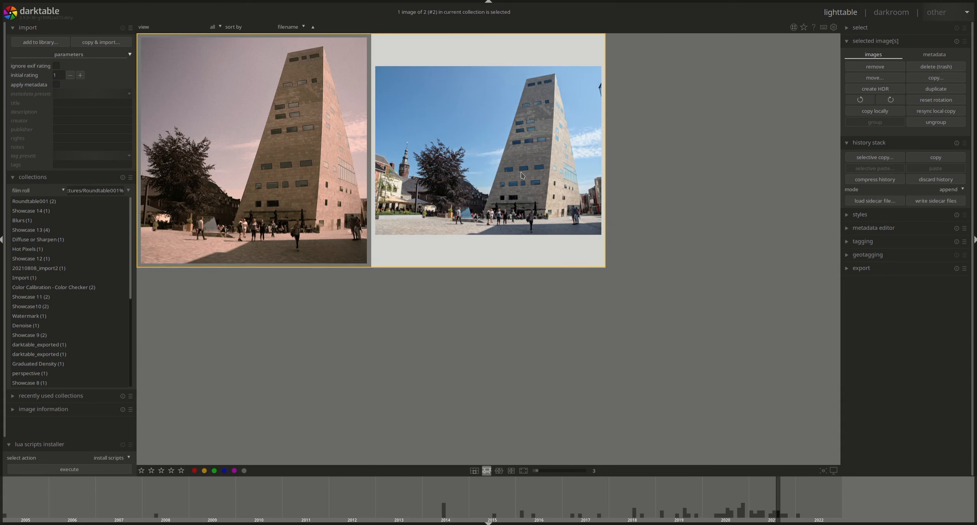
- Open the blue-sky version of the tower photo in the darkroom and compare it with rotate and perspective off and on
key("d")
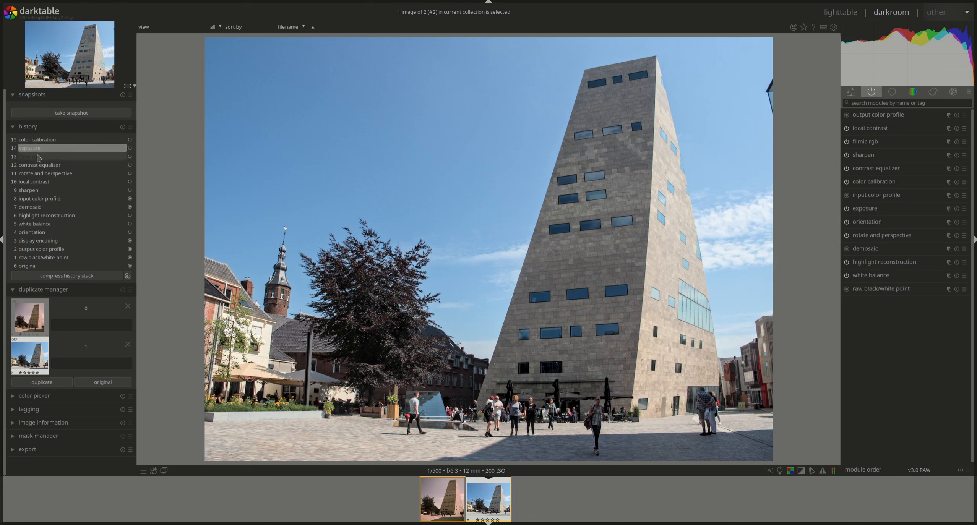
mouse_move(41, 160)
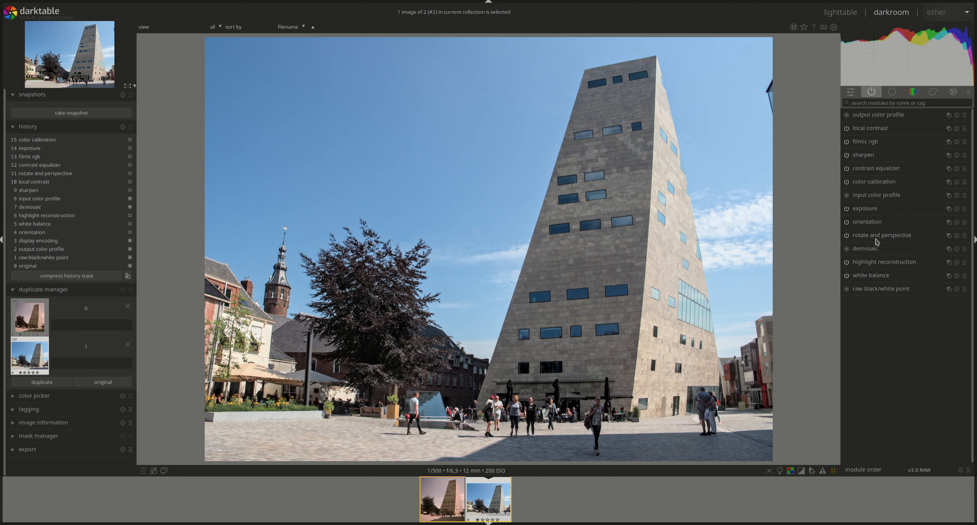
left_click(847, 236)
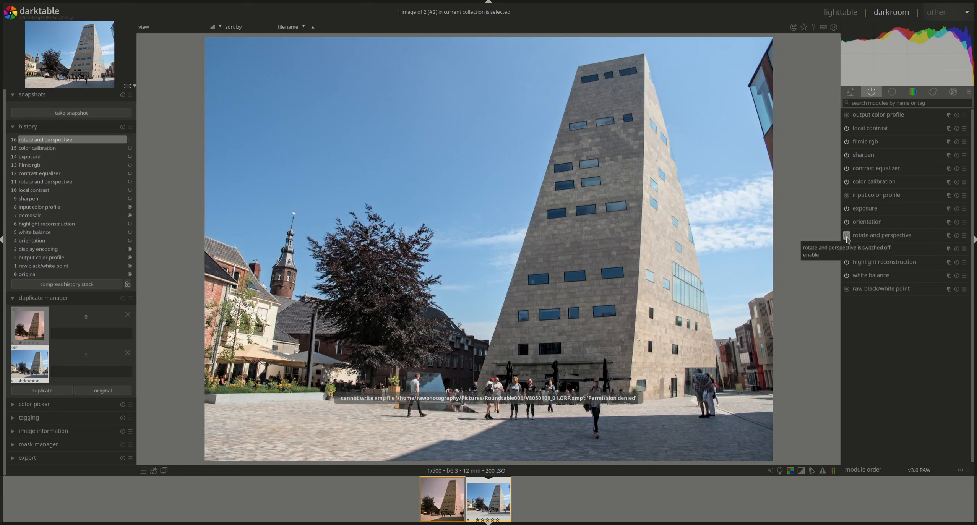
left_click(847, 236)
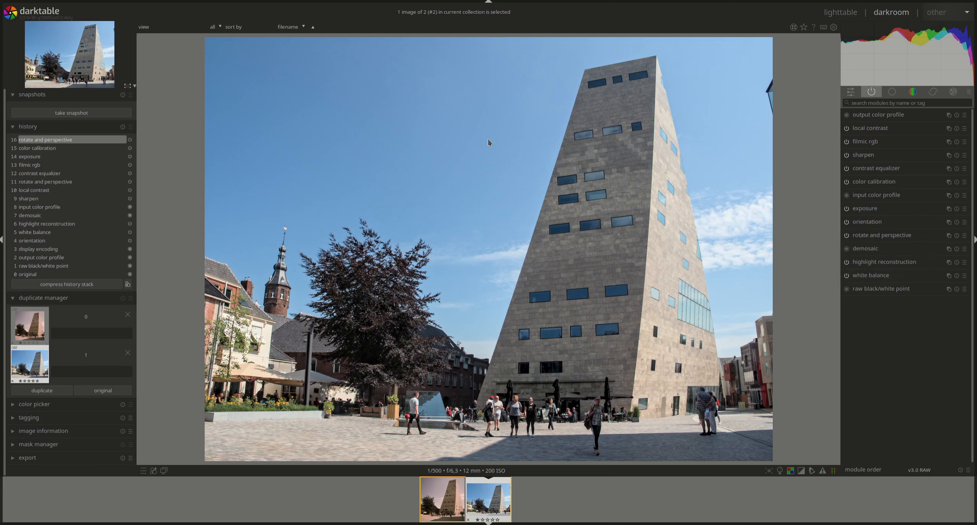
- Examine the rotate and perspective settings and the exposure settings of the blue-sky version
left_click(879, 236)
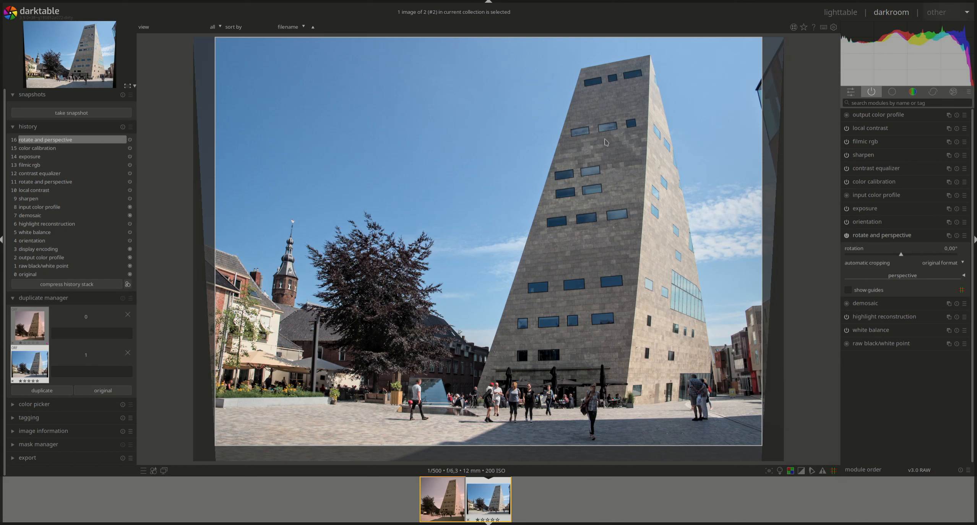
left_click(877, 237)
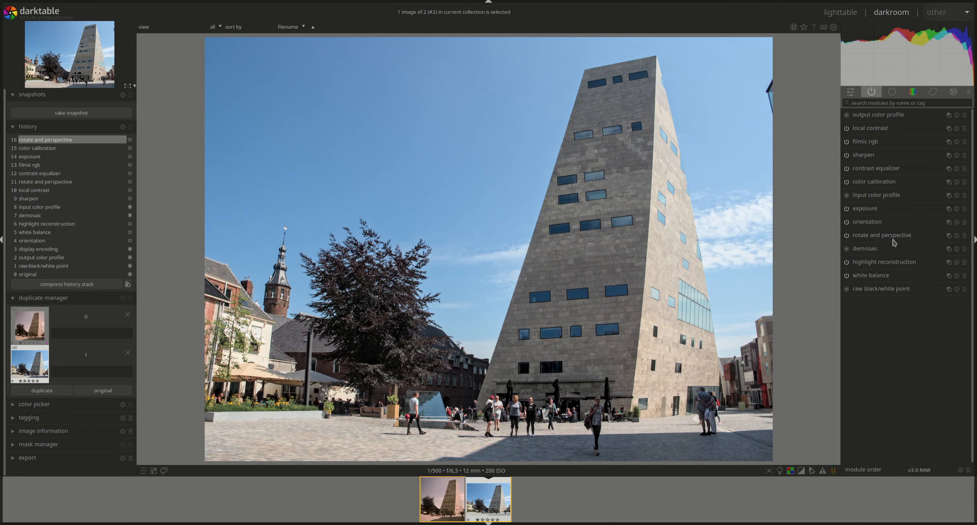
left_click(872, 211)
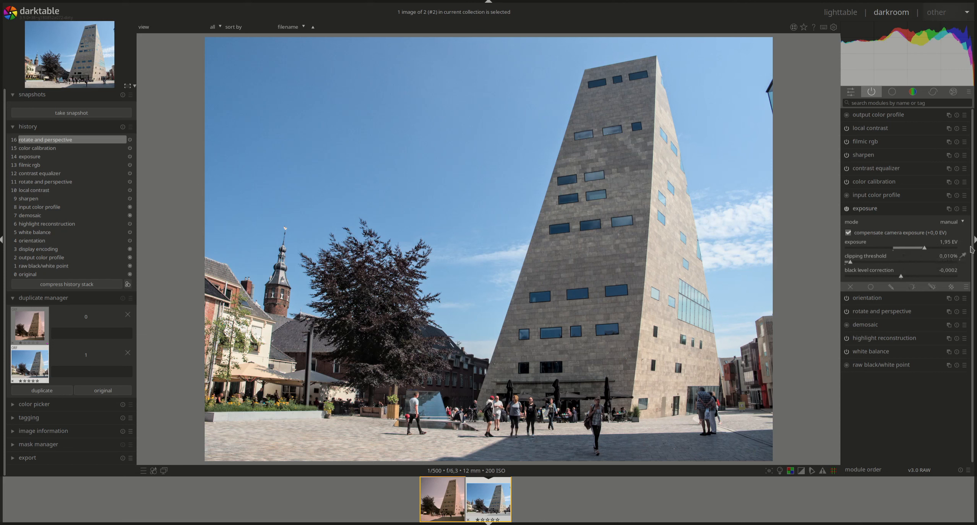
left_click(871, 212)
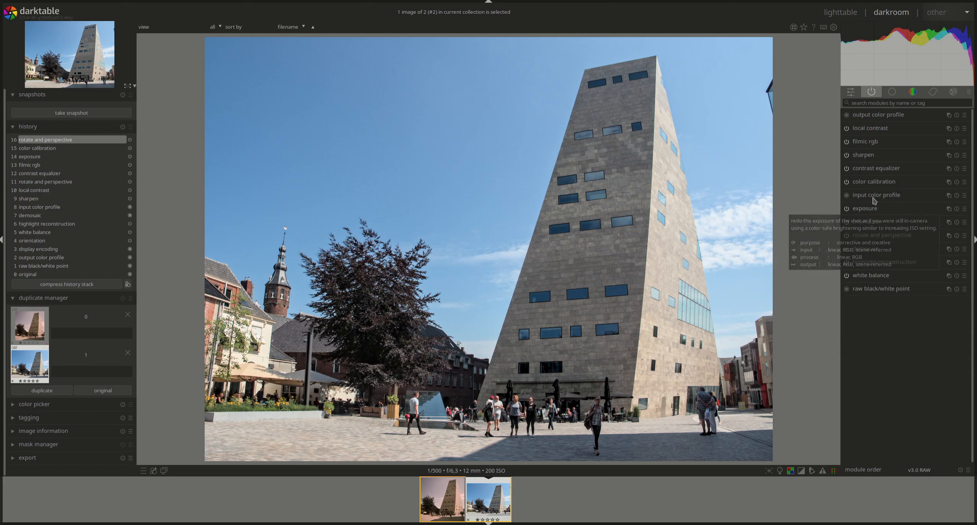
- Examine the color calibration and white balance settings of the blue-sky version
left_click(877, 182)
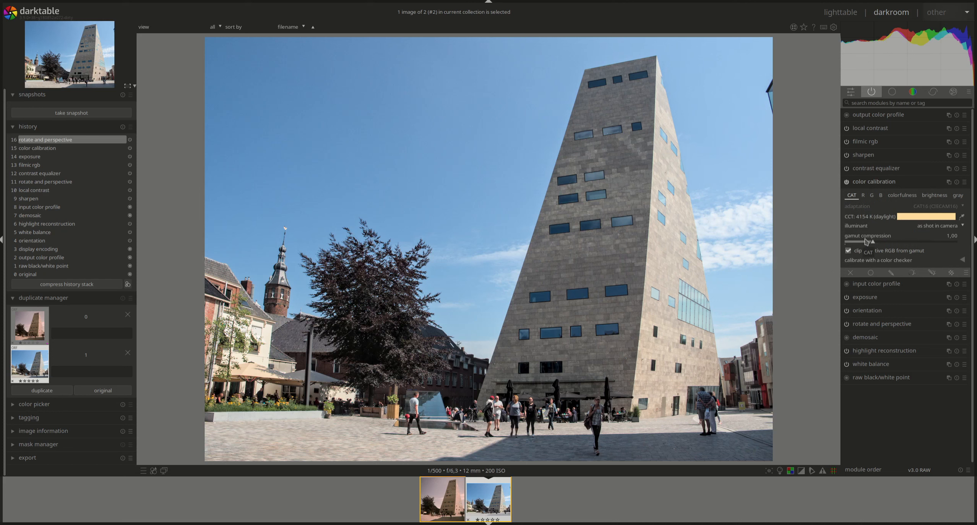
left_click(866, 182)
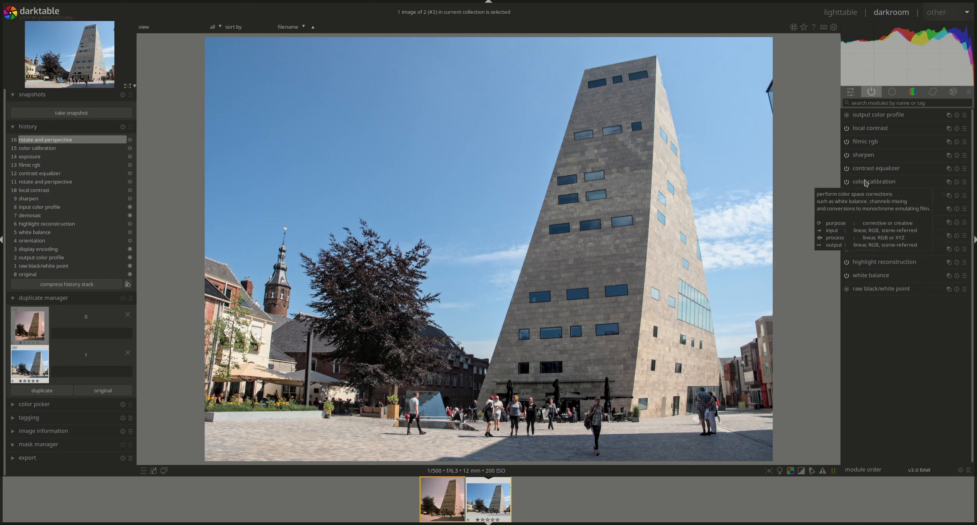
left_click(874, 280)
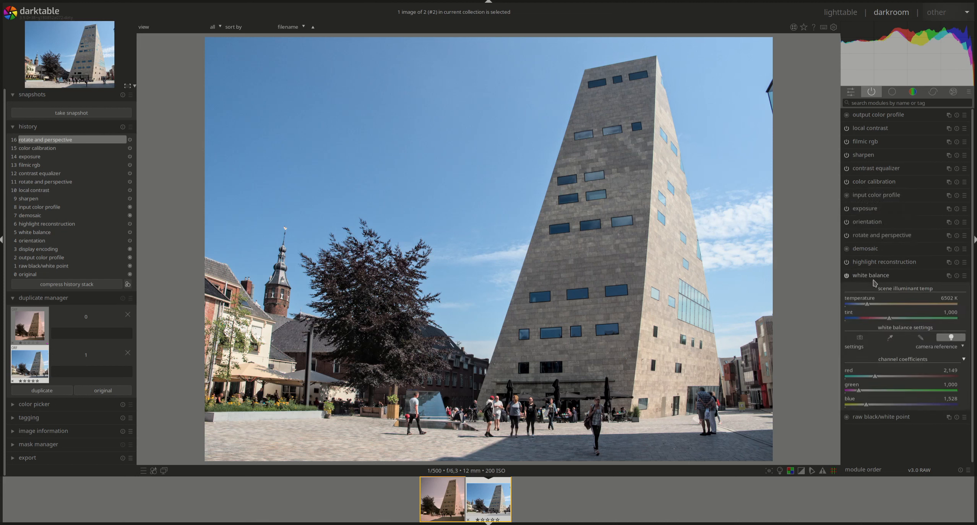
left_click(885, 279)
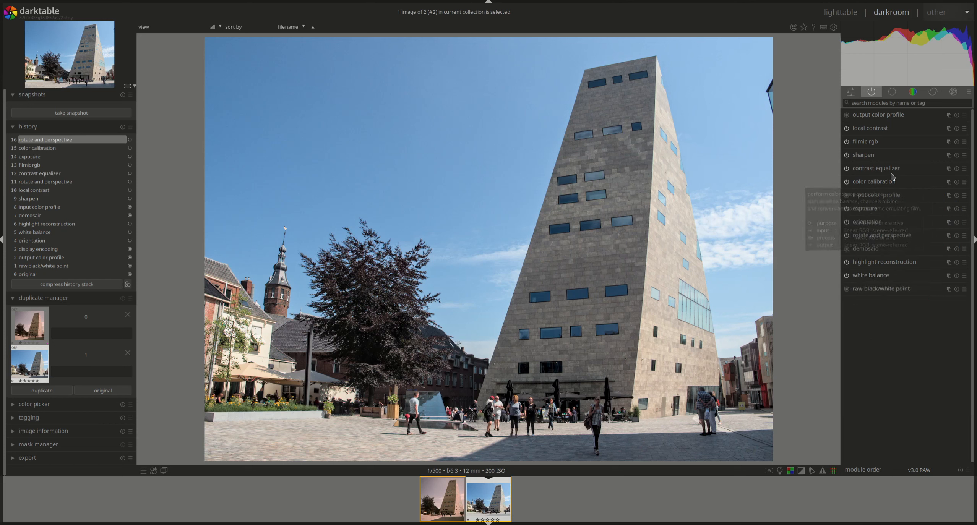
- Examine the contrast equalizer's luma and chroma curves and compare the photo with the module off and on
left_click(878, 173)
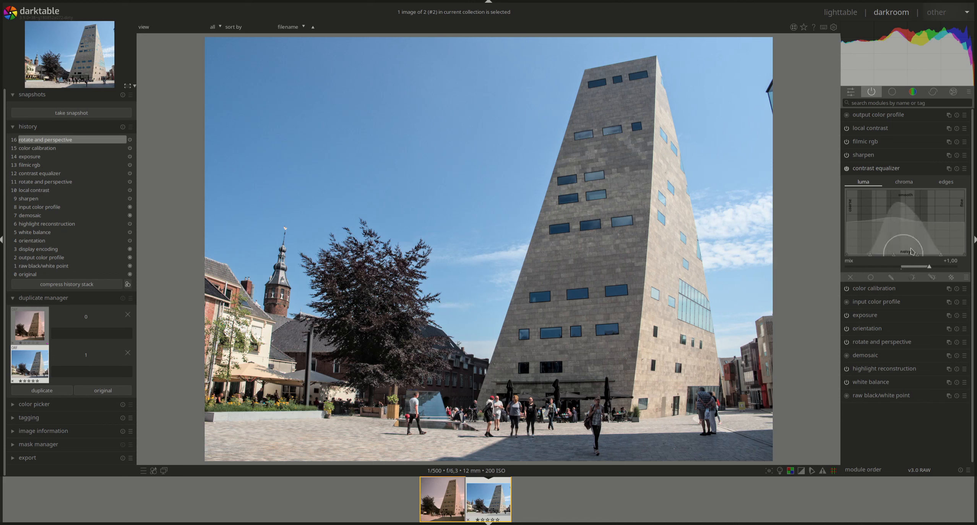
left_click(914, 184)
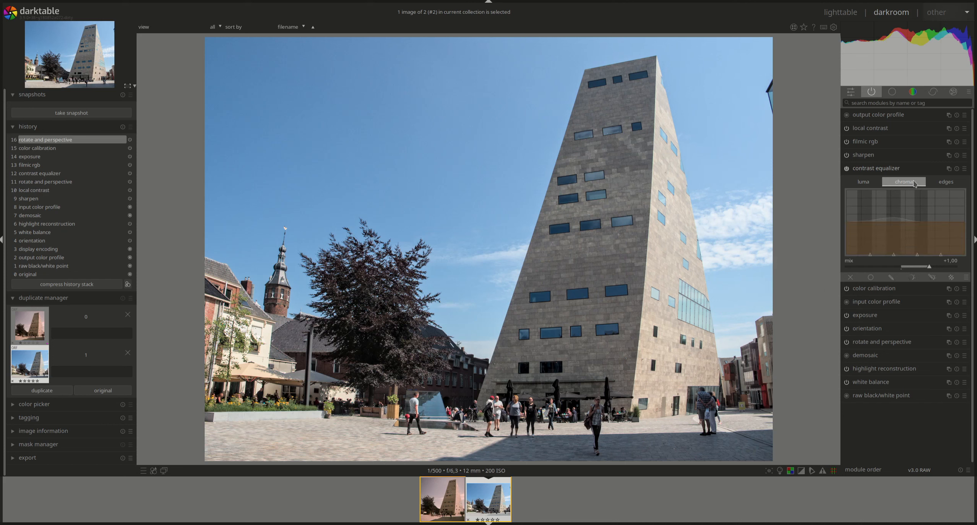
left_click(872, 186)
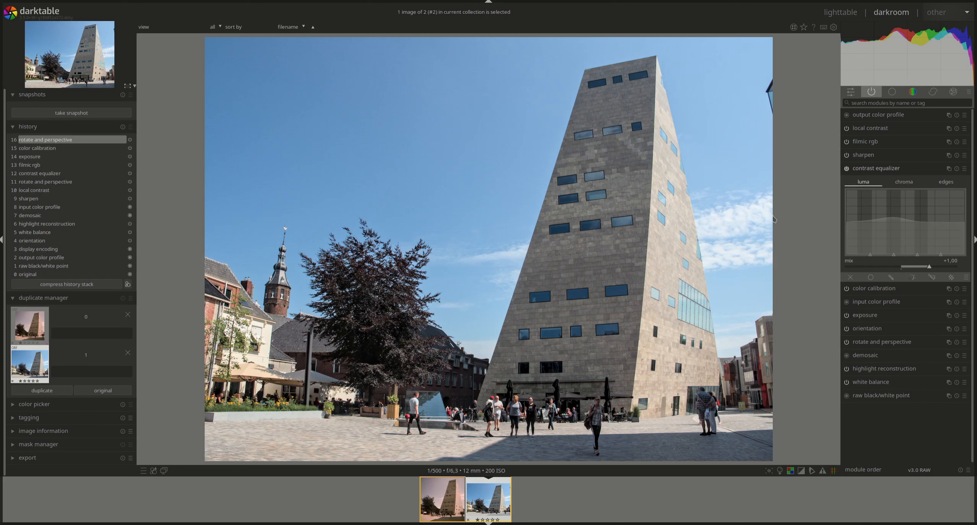
left_click(899, 95)
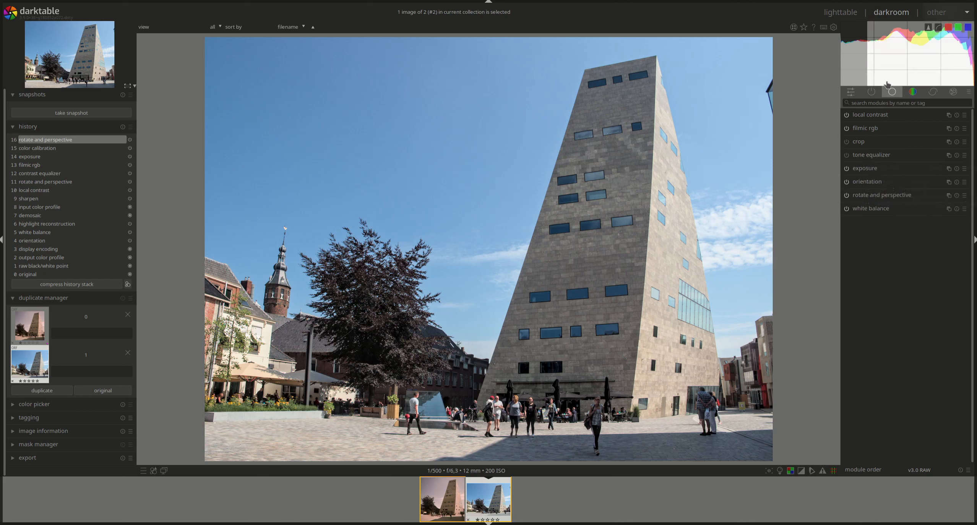
left_click(874, 96)
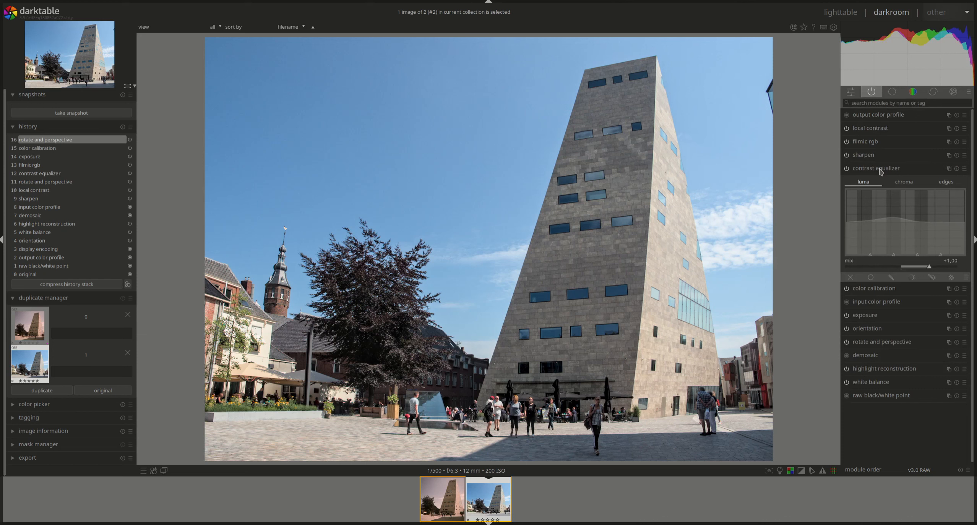
left_click(846, 168)
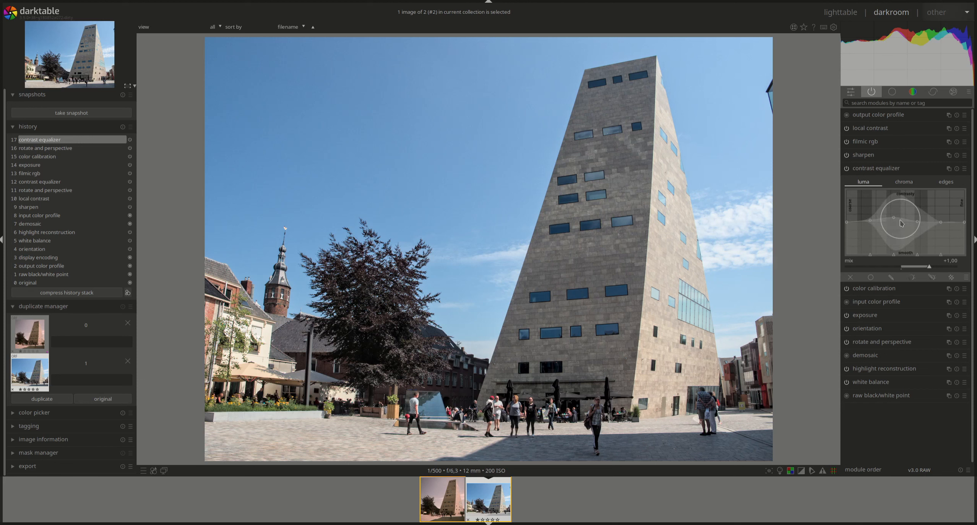
left_click(873, 171)
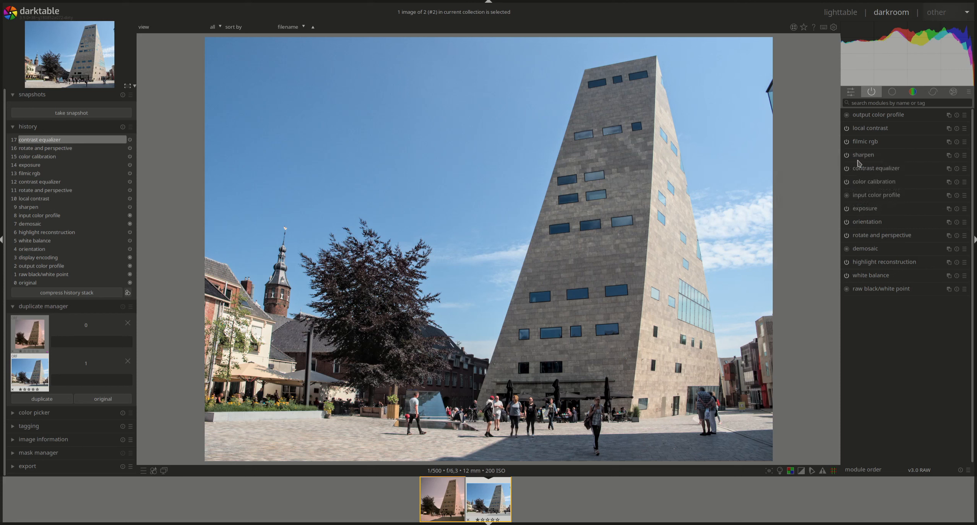
- Examine the sharpen settings and compare the photo with sharpening off and on
left_click(859, 160)
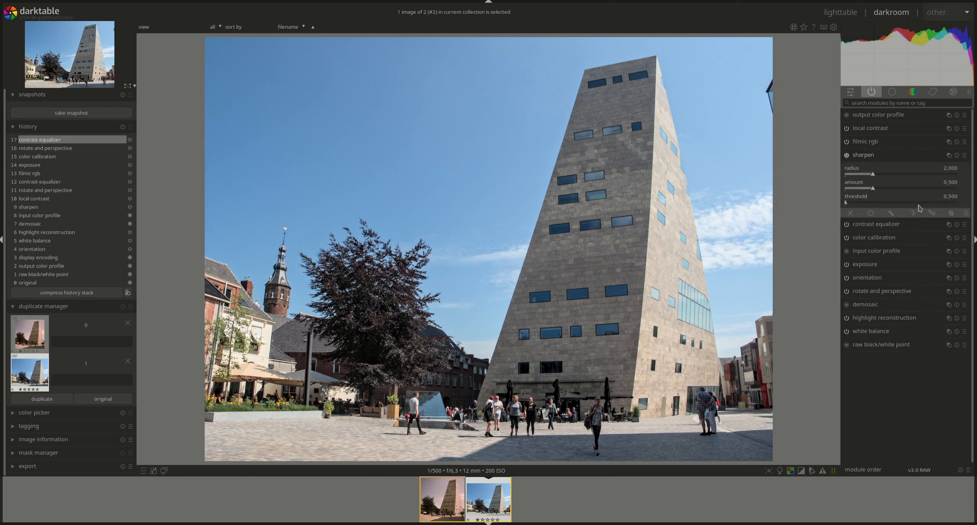
left_click(847, 156)
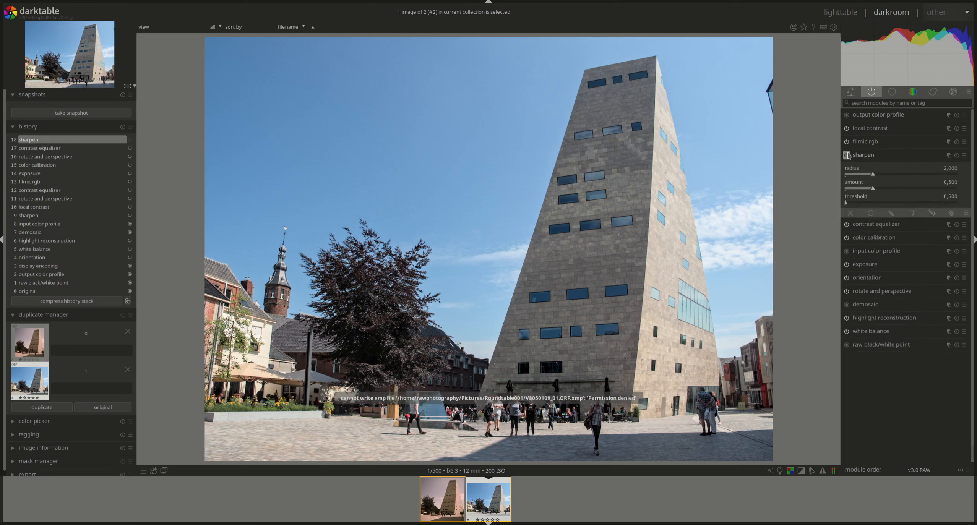
left_click(868, 157)
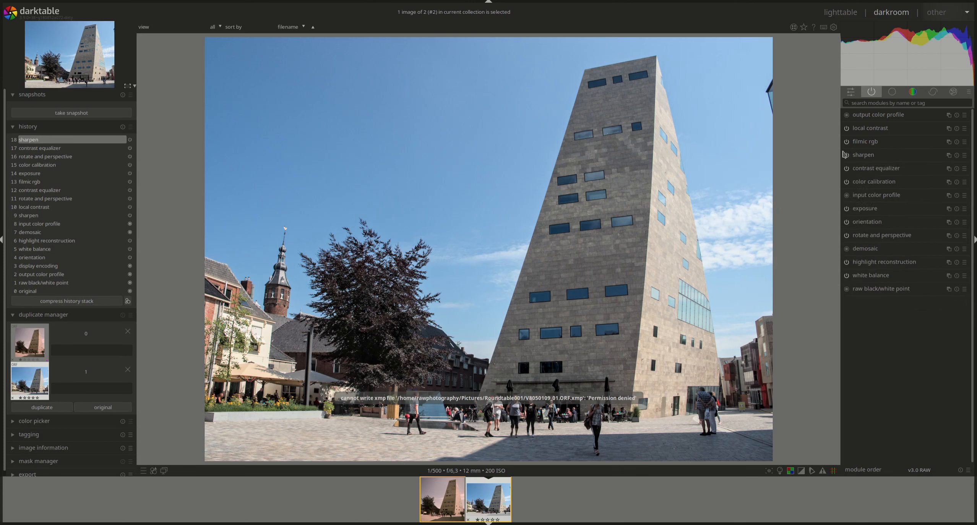
- Examine the scene and reconstruct settings of filmic rgb in the blue-sky version
left_click(867, 144)
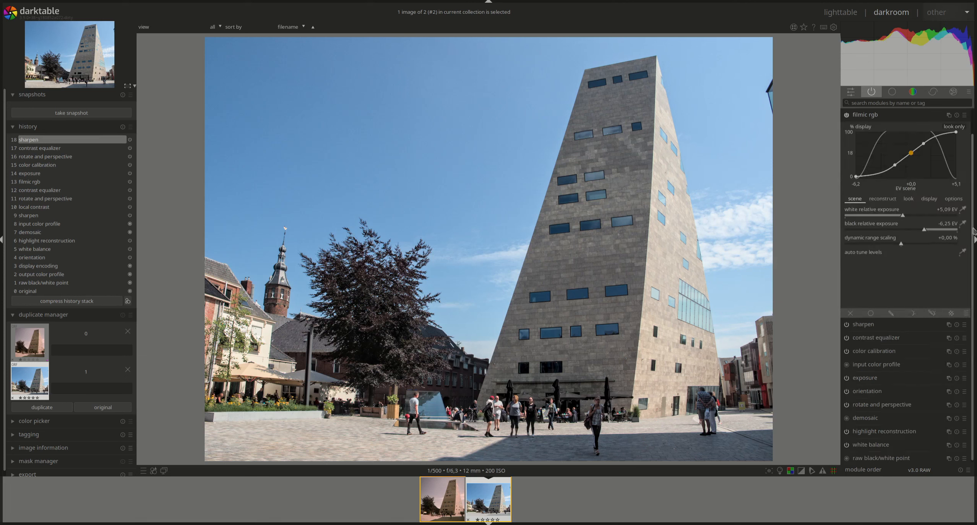
scroll(971, 230, "up", 1)
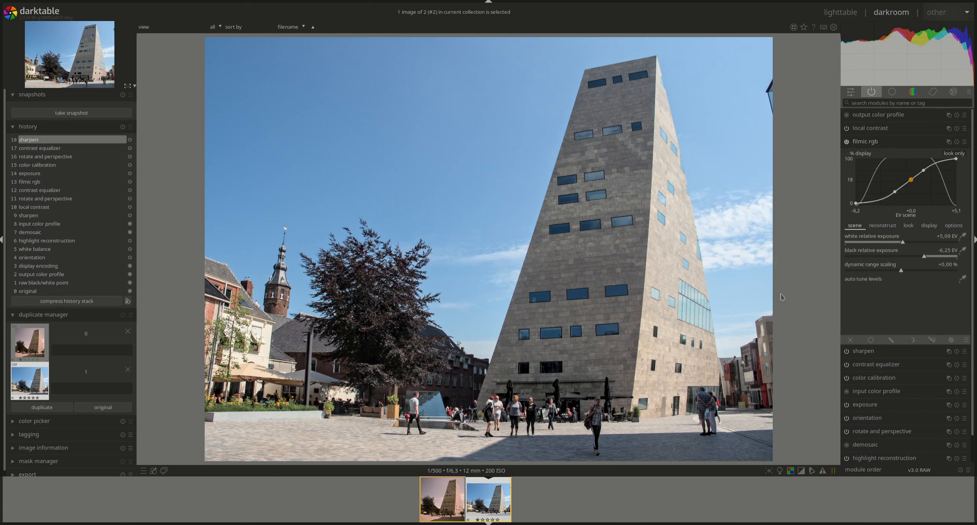
left_click(879, 227)
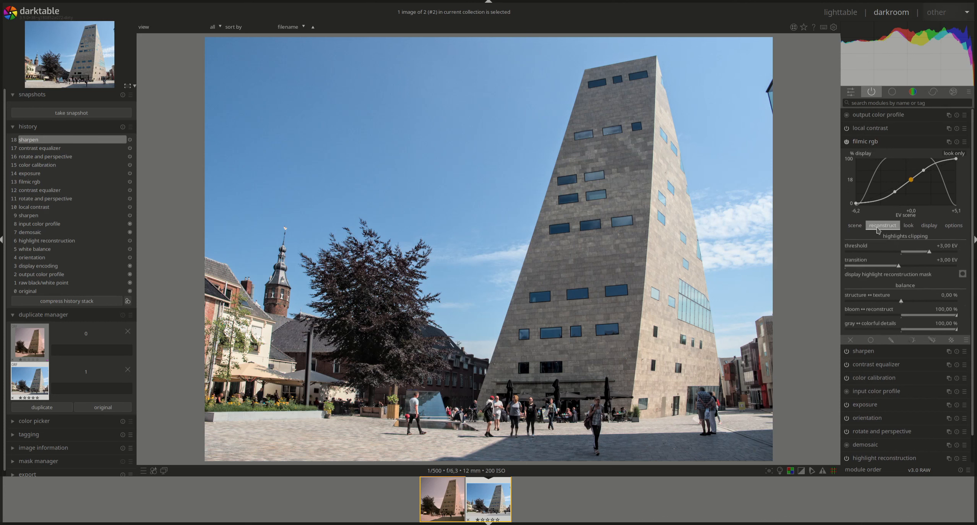
left_click(856, 228)
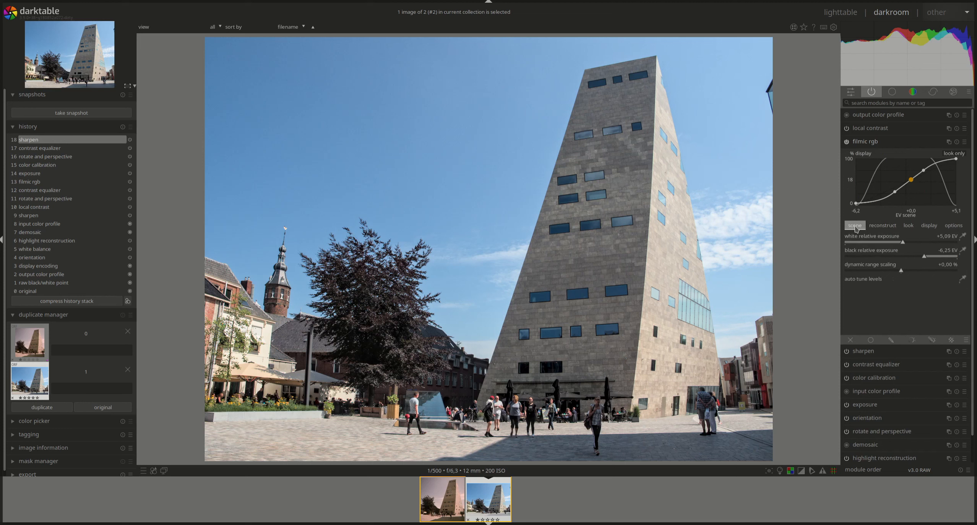
left_click(866, 143)
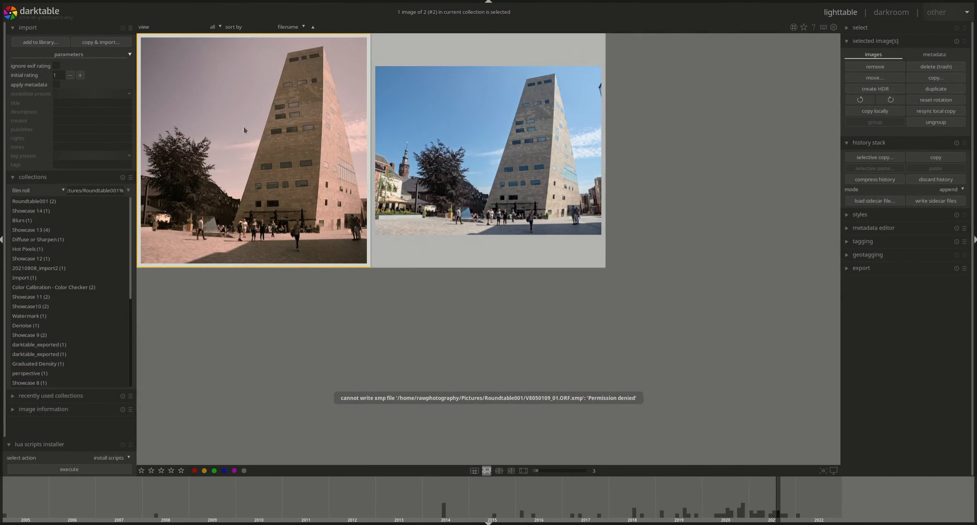
- Select both versions of the tower photo in the lighttable and show them side by side in culling mode
left_click(308, 193)
left_click(510, 203, "ctrl")
key("x")
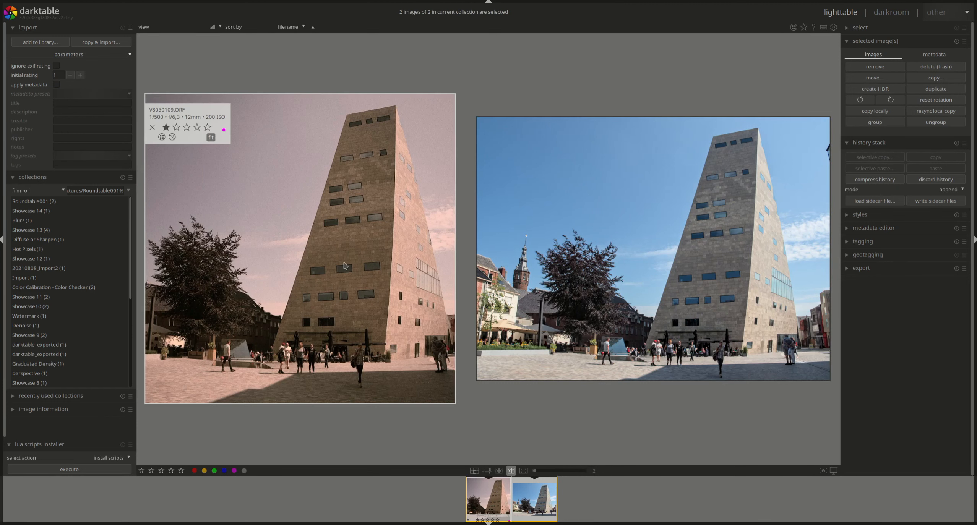
- Preview the two tower versions alternately at full-screen size and return to the side-by-side comparison
key("w")
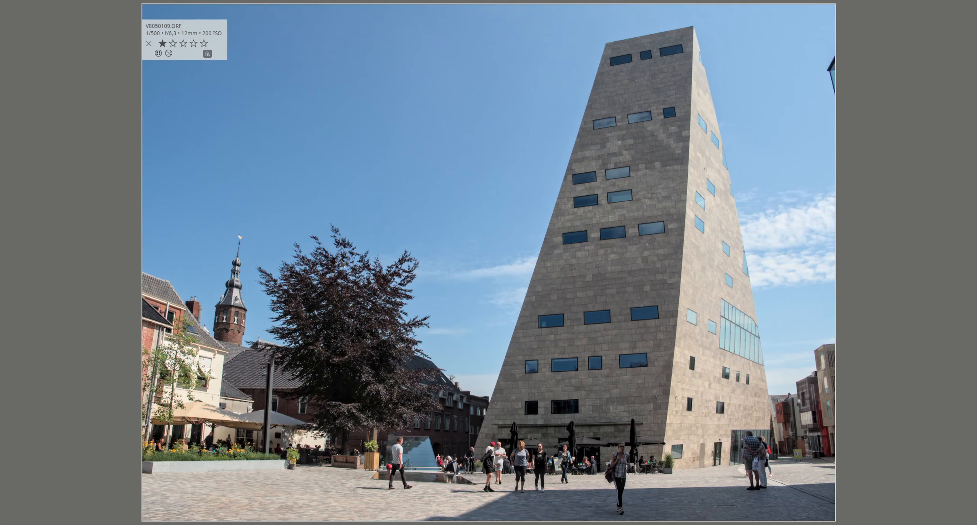
key("Left")
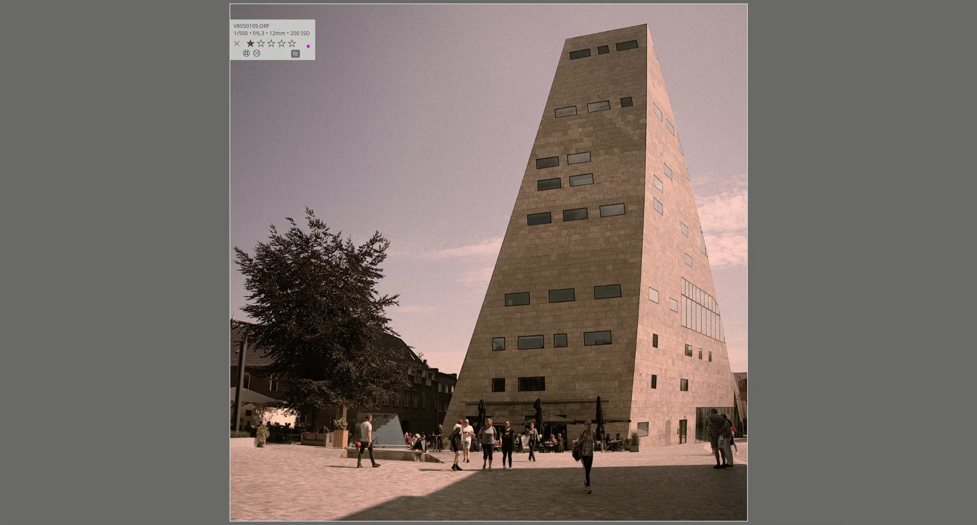
key("Right")
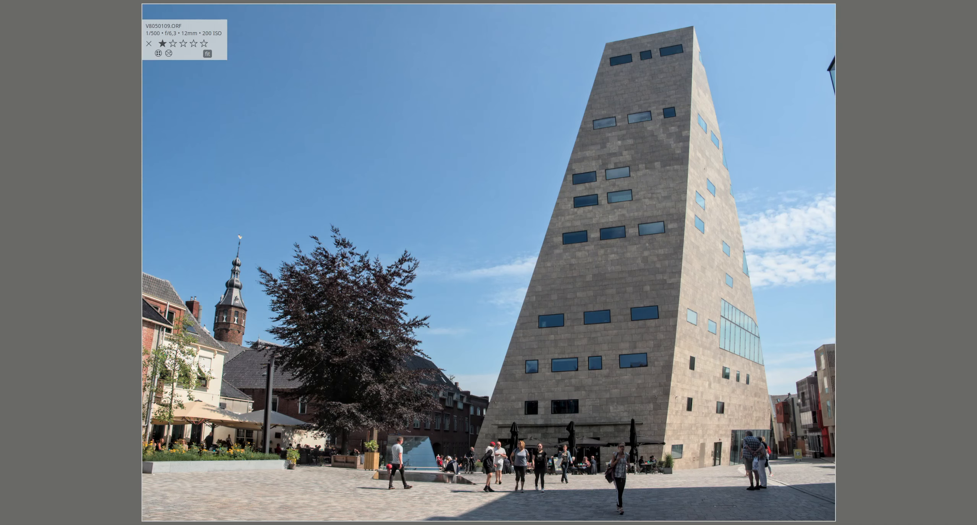
key("w")
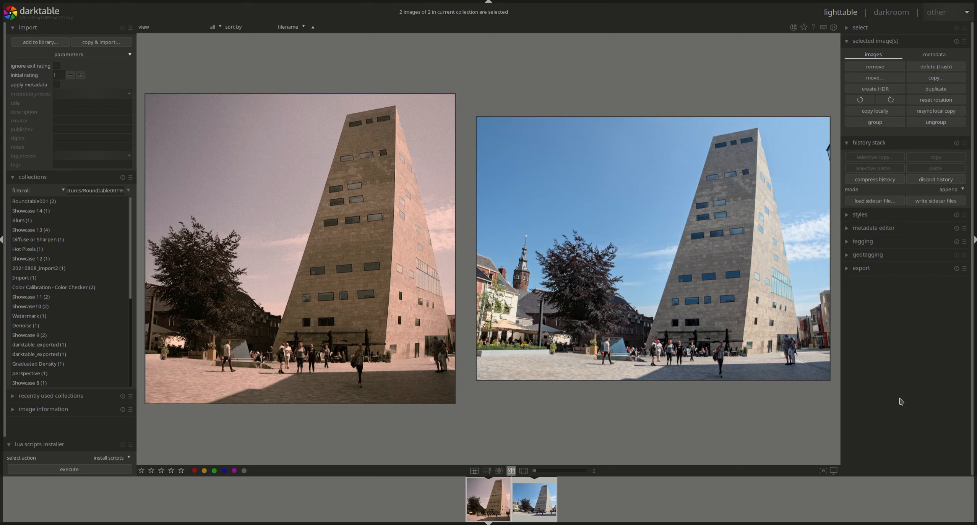